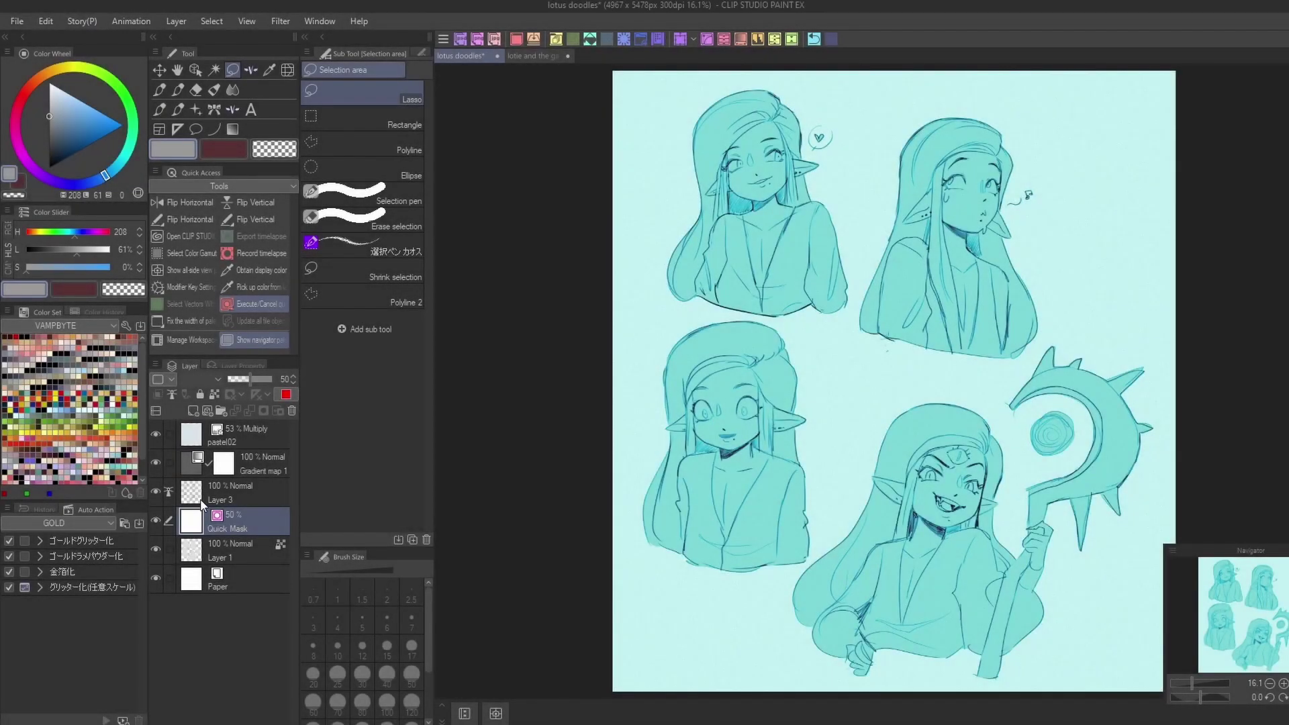
# - Paint Quick Mask strokes over the hair of the upper-left portrait with the 样本画笔 3 4 brush at size 86.2
pyautogui.click(179, 90)
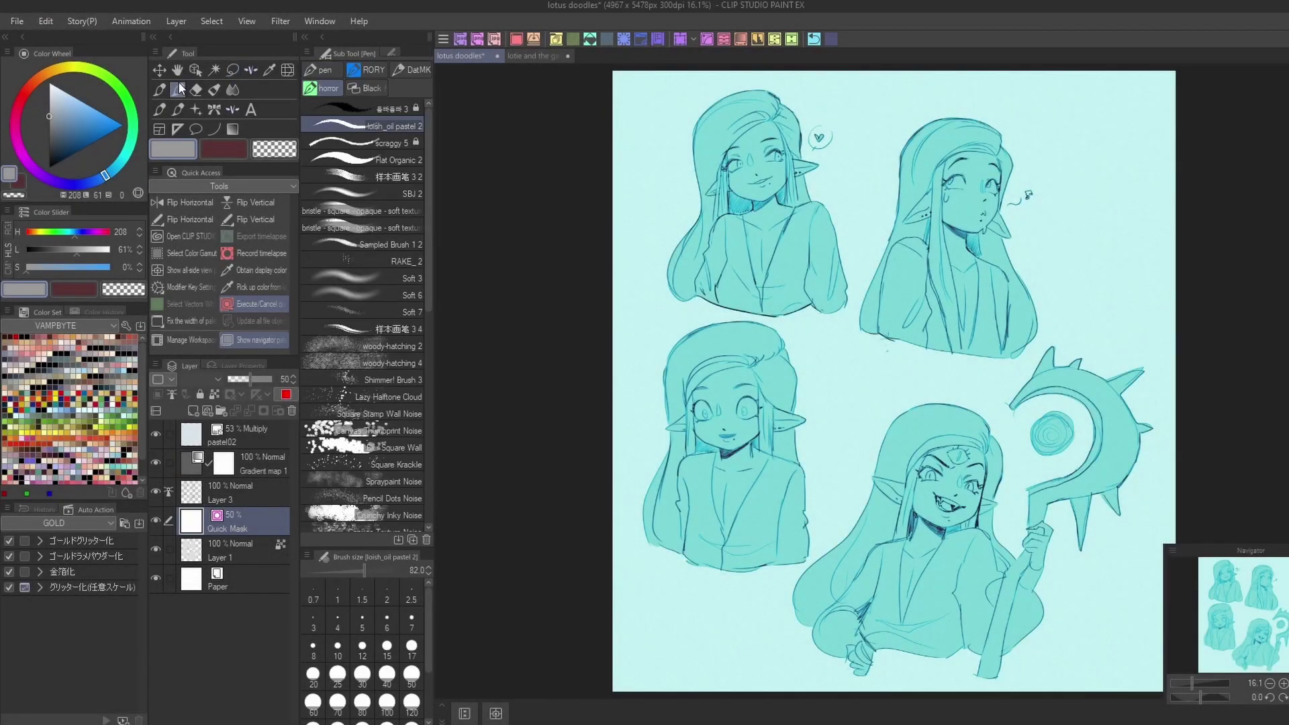
pyautogui.click(1283, 683)
pyautogui.click(1283, 684)
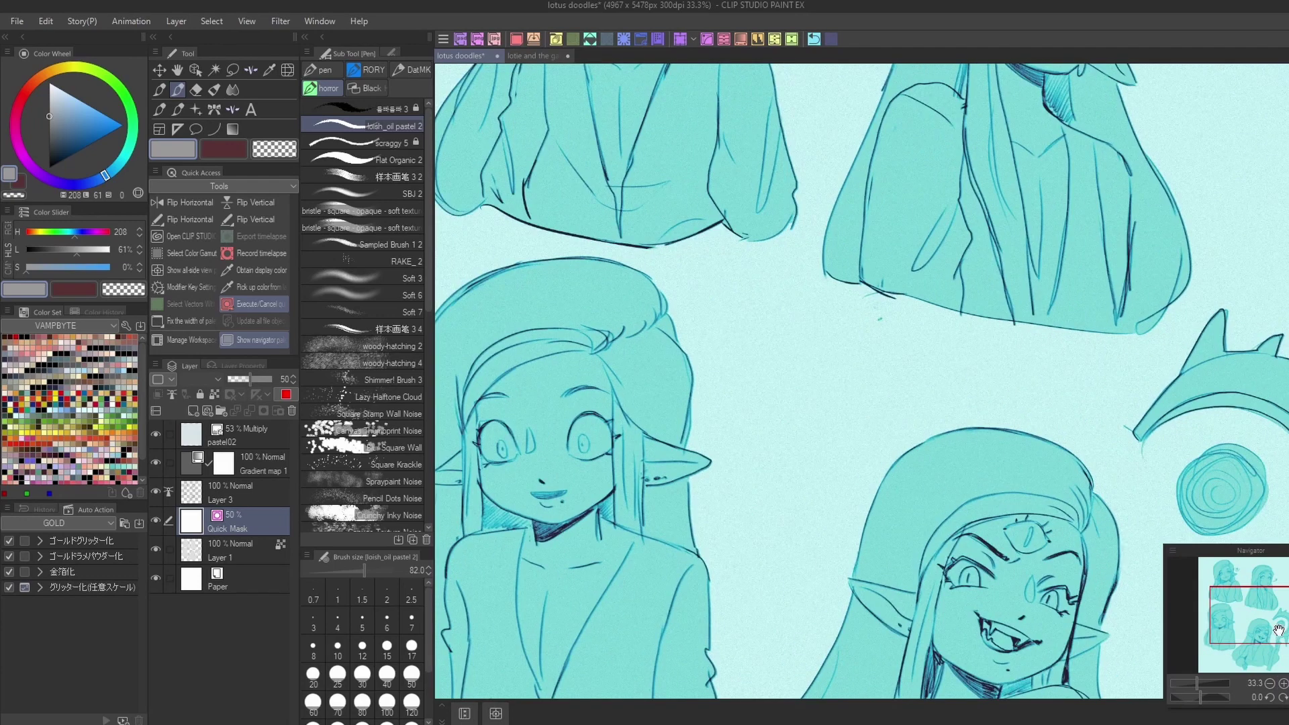
pyautogui.moveTo(1270, 625)
pyautogui.mouseDown()
pyautogui.moveTo(1256, 574)
pyautogui.moveTo(1271, 590)
pyautogui.moveTo(1244, 585)
pyautogui.mouseUp()
pyautogui.click(1283, 683)
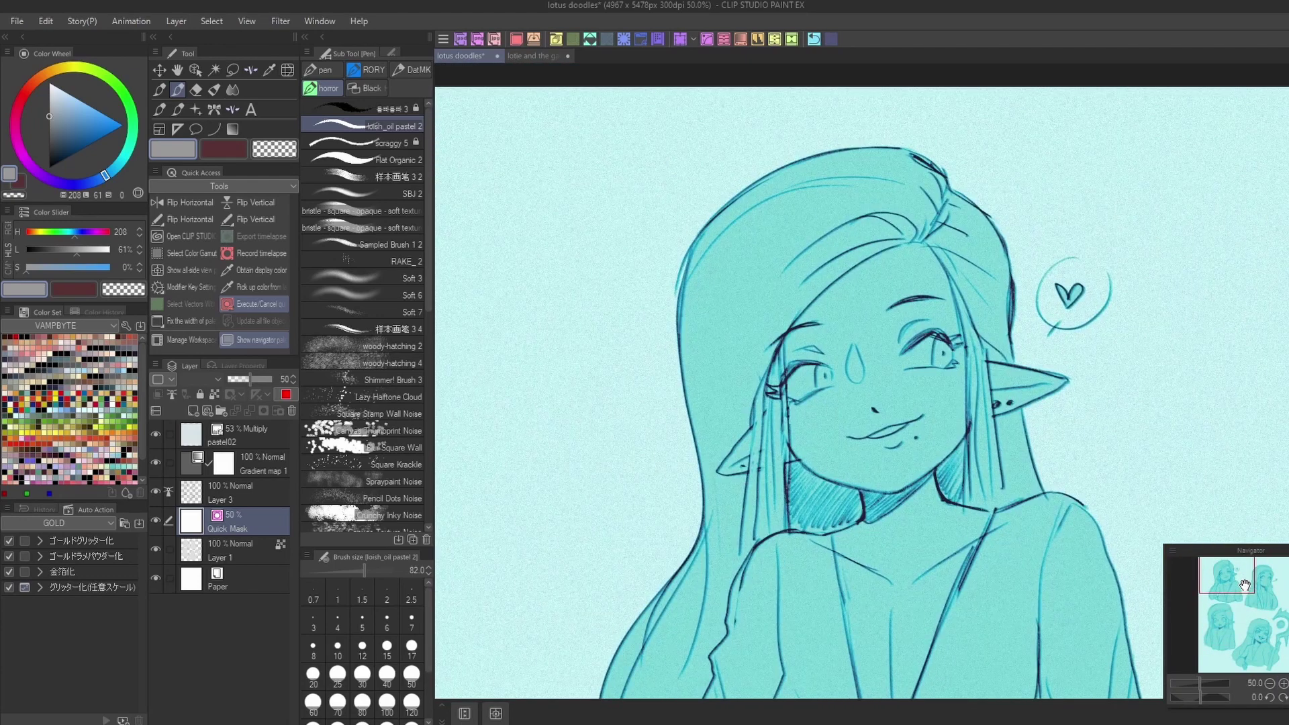
pyautogui.click(384, 327)
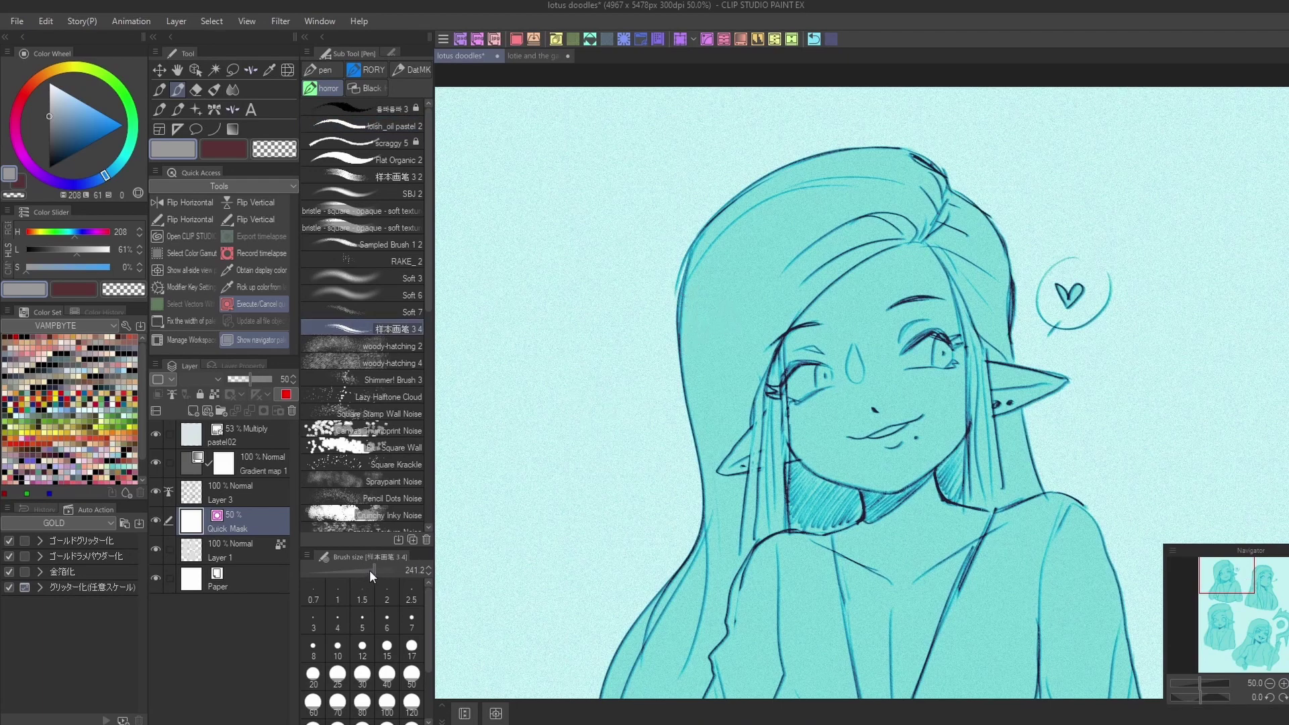
pyautogui.moveTo(369, 570); pyautogui.dragTo(365, 570)
pyautogui.moveTo(708, 280); pyautogui.dragTo(701, 350)
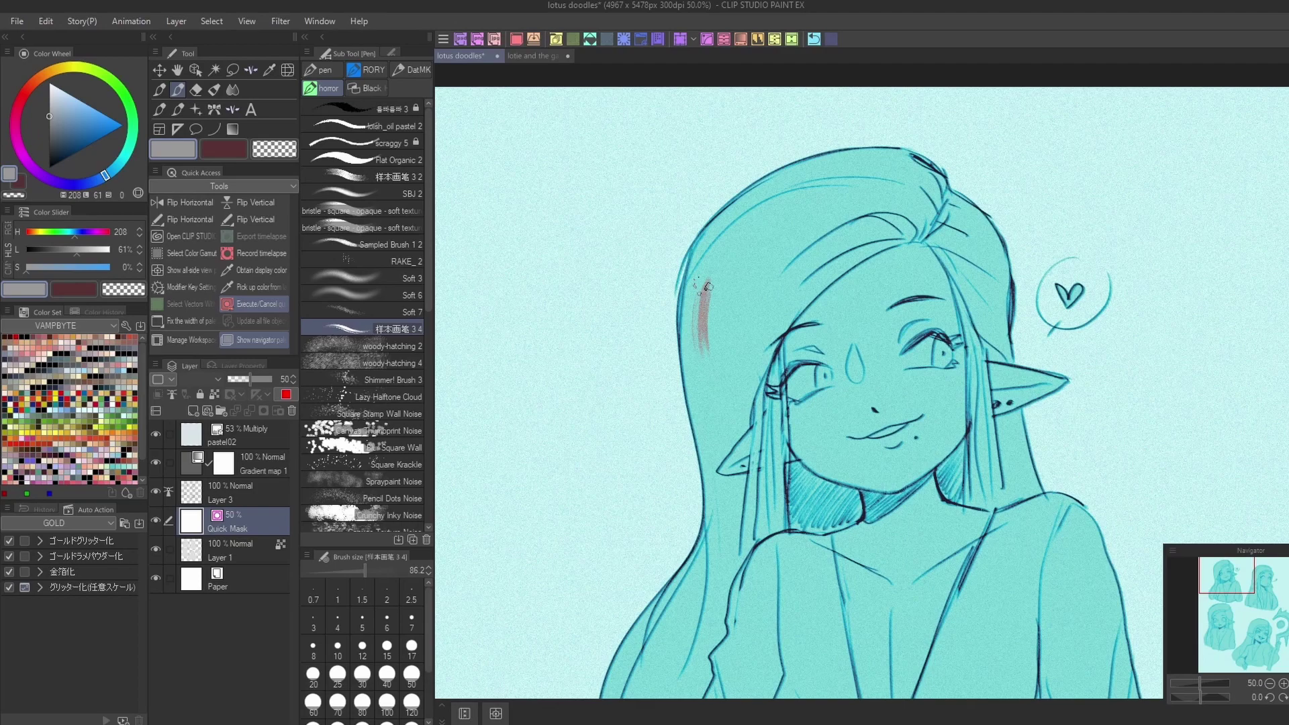
pyautogui.moveTo(708, 286)
pyautogui.mouseDown()
pyautogui.moveTo(698, 387)
pyautogui.moveTo(708, 300)
pyautogui.moveTo(714, 361)
pyautogui.moveTo(720, 304)
pyautogui.moveTo(729, 346)
pyautogui.moveTo(755, 307)
pyautogui.moveTo(759, 354)
pyautogui.mouseUp()
pyautogui.moveTo(774, 296); pyautogui.dragTo(763, 344)
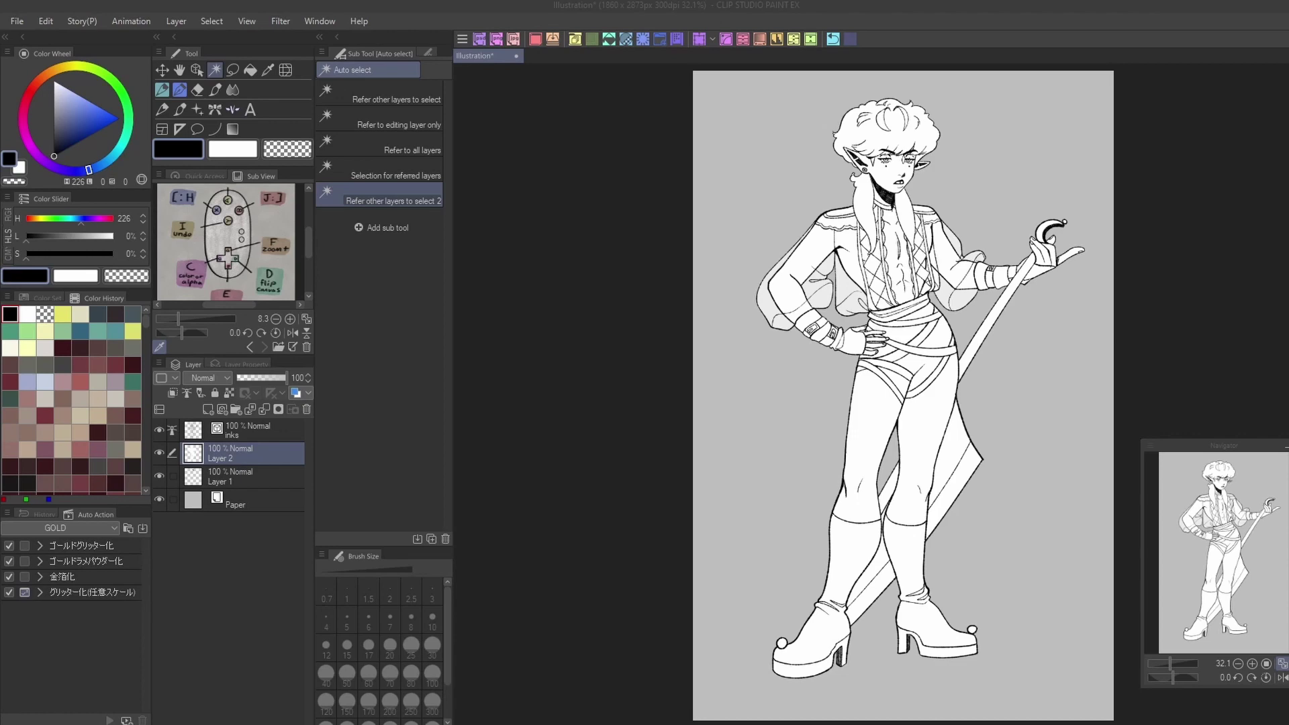
# - Show the Intermediate Color palette and enlarge it so its color grid is easier to use
pyautogui.click(322, 22)
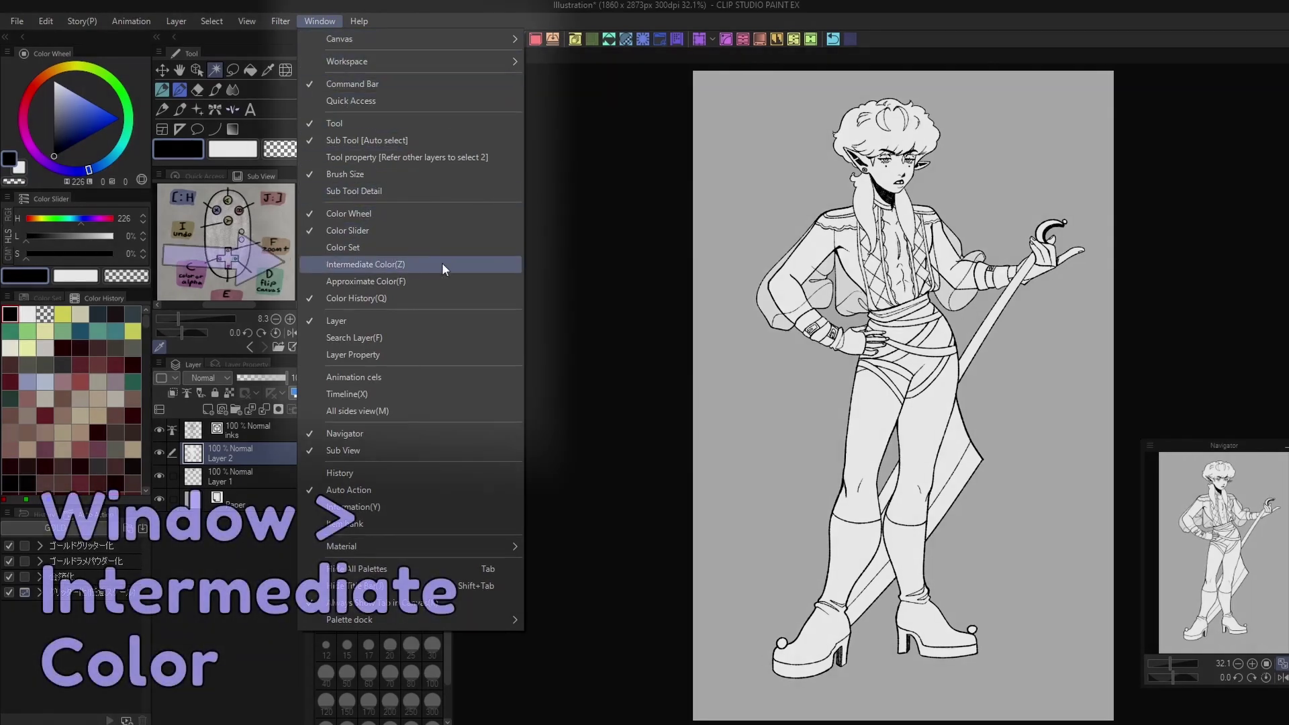
pyautogui.click(493, 264)
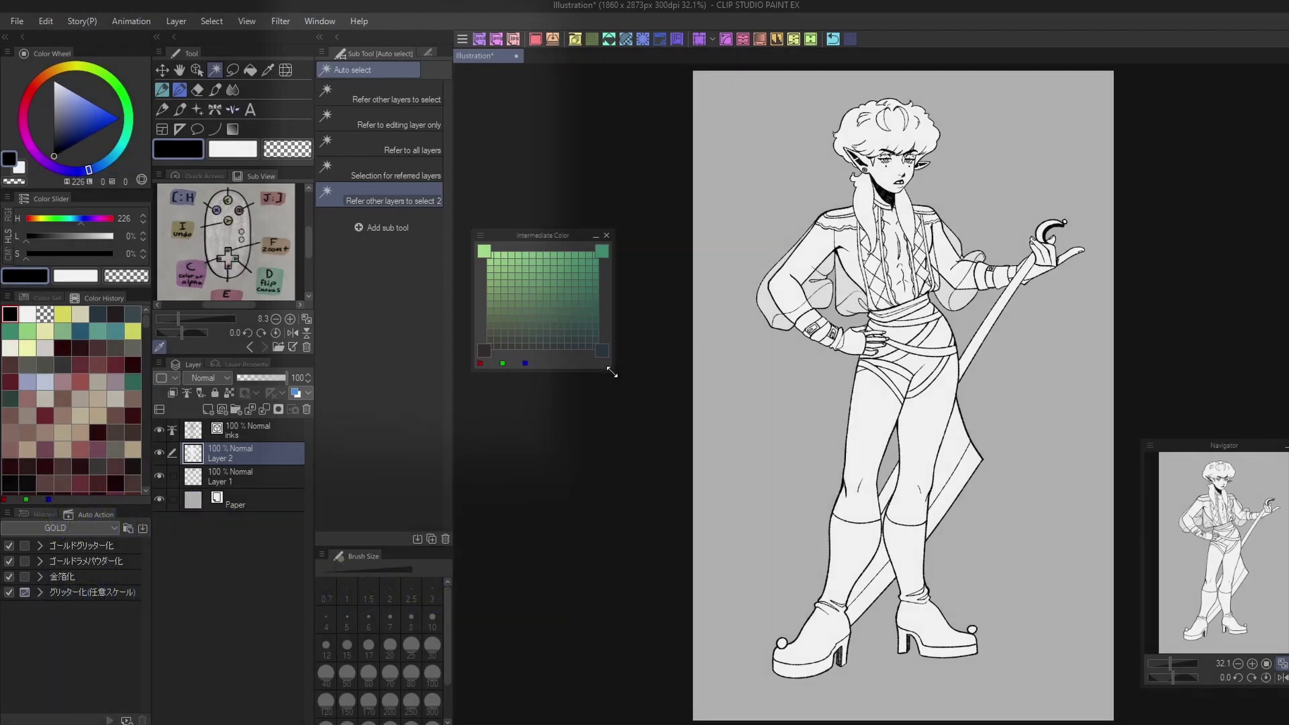
pyautogui.moveTo(611, 372); pyautogui.dragTo(701, 493)
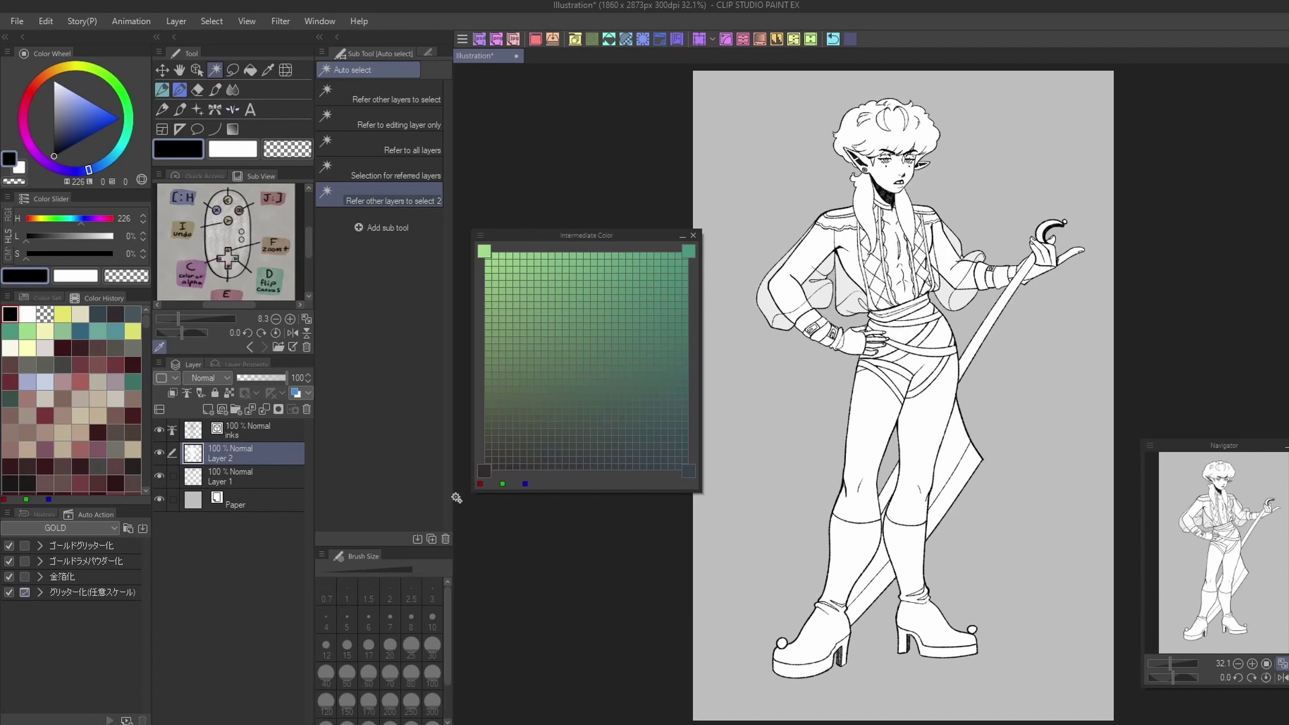
# - Set the upper-left corner of the intermediate color grid to a light green with H 96, L 76, S 100
pyautogui.click(107, 77)
pyautogui.click(86, 99)
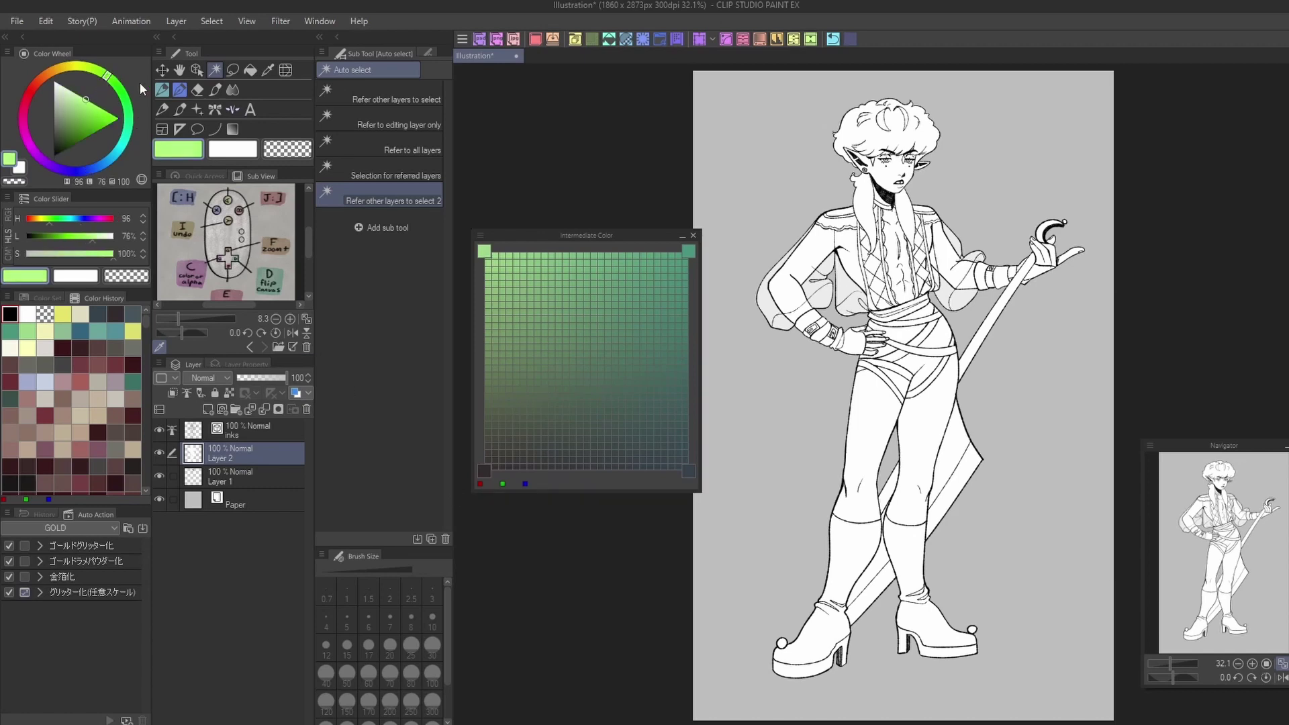
pyautogui.click(495, 252)
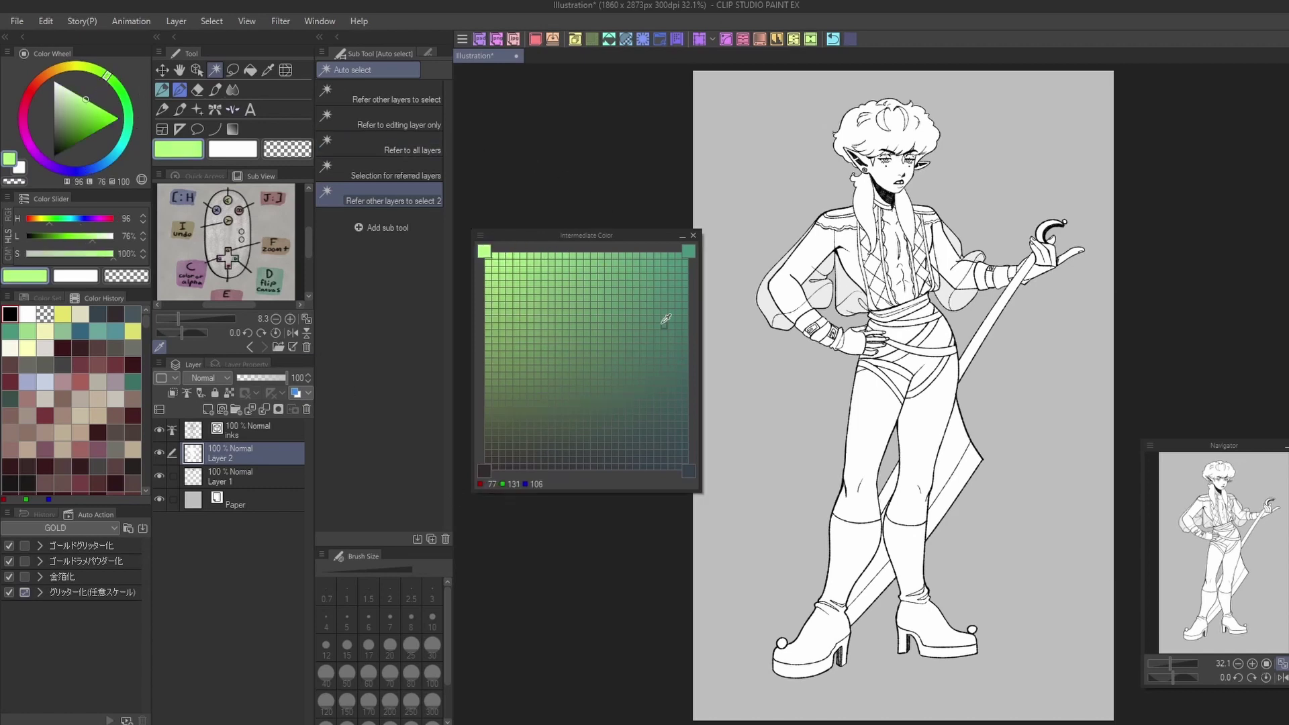
# - Set the lower-left corner of the intermediate color grid to a near-black blue with H 237, L 6, S 37
pyautogui.moveTo(64, 138); pyautogui.dragTo(50, 173)
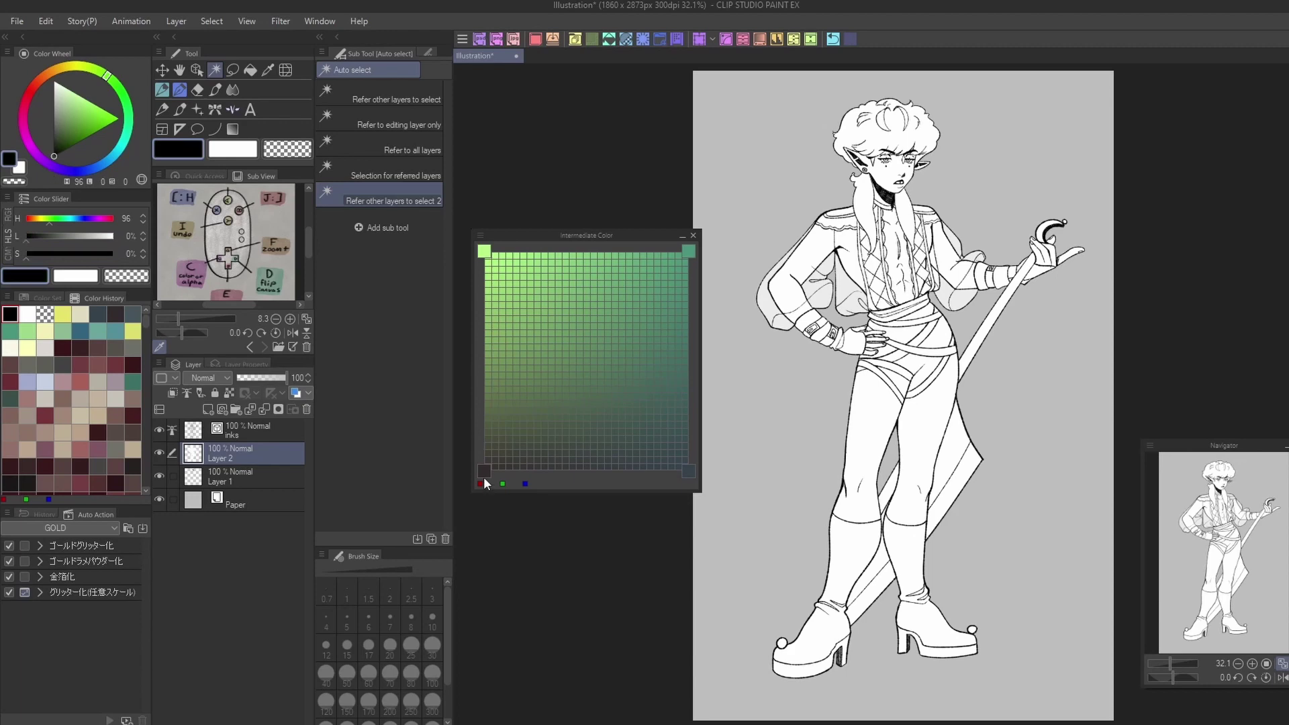
pyautogui.click(78, 170)
pyautogui.click(56, 151)
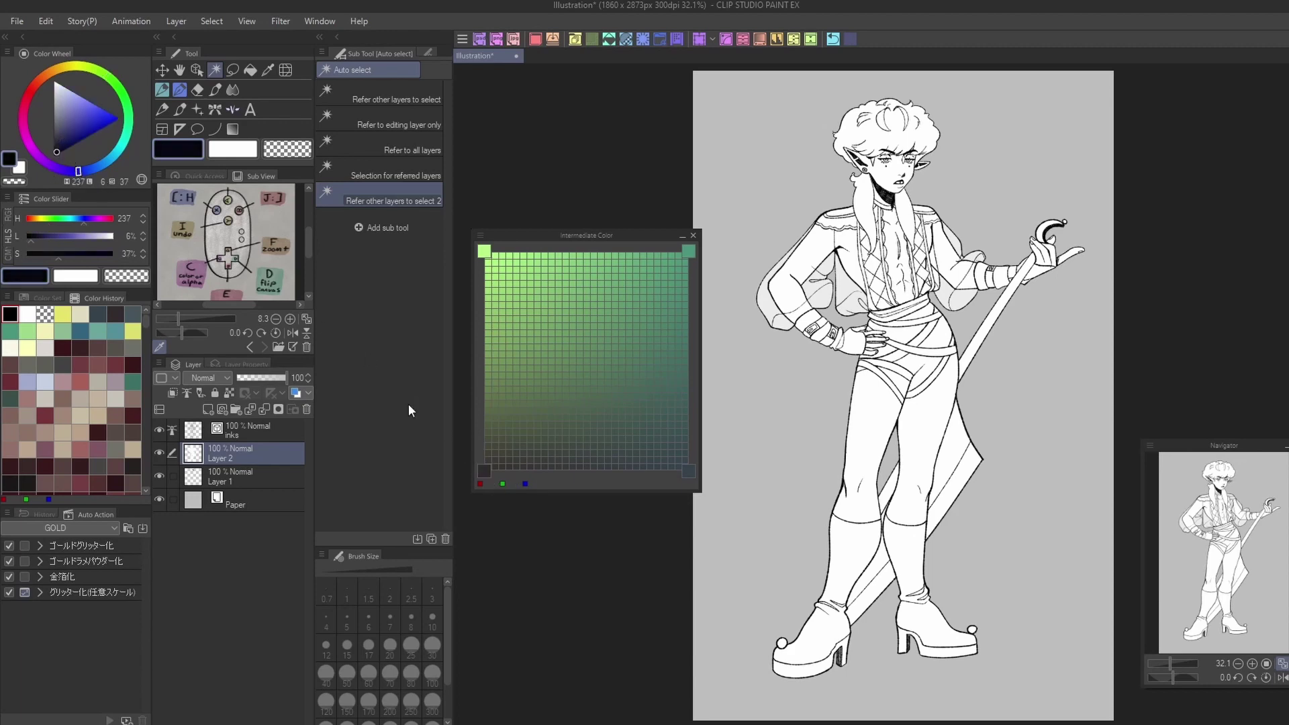
pyautogui.click(484, 470)
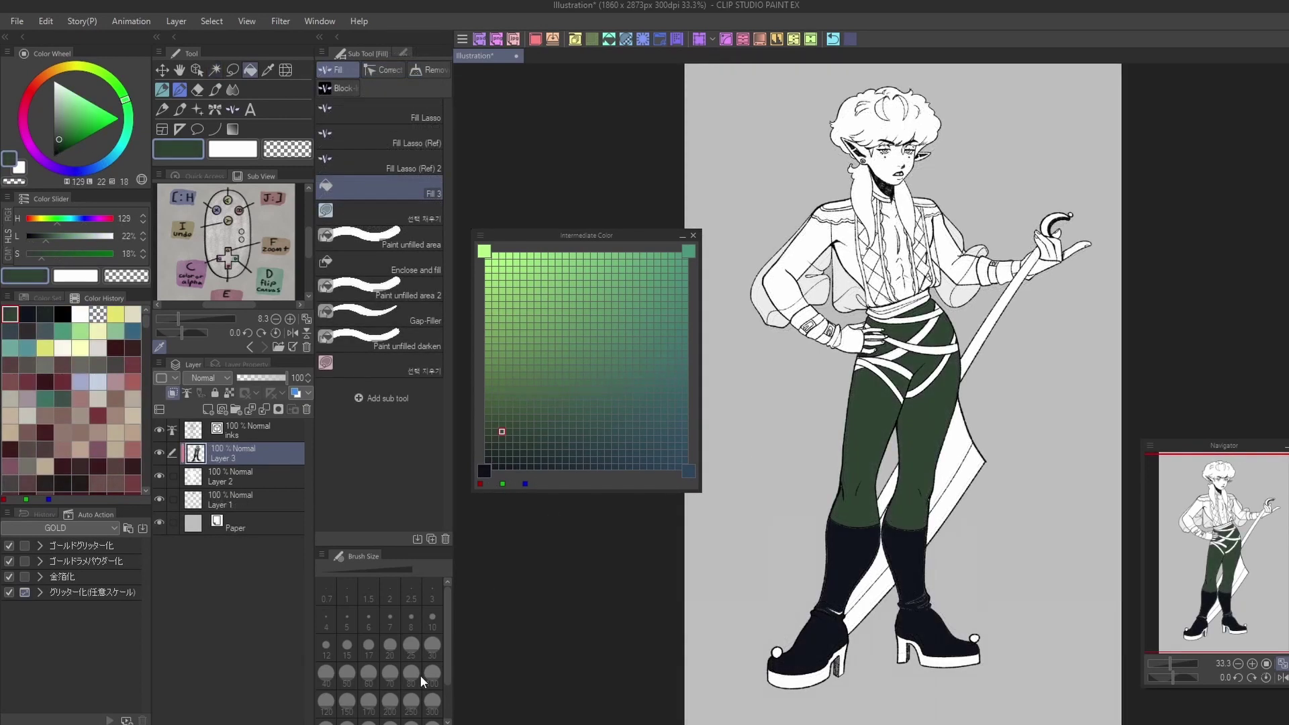
# - Fill the inner part of the blade behind the legs with mid green and its outer edge with light green from the intermediate grid
pyautogui.click(517, 332)
pyautogui.click(523, 318)
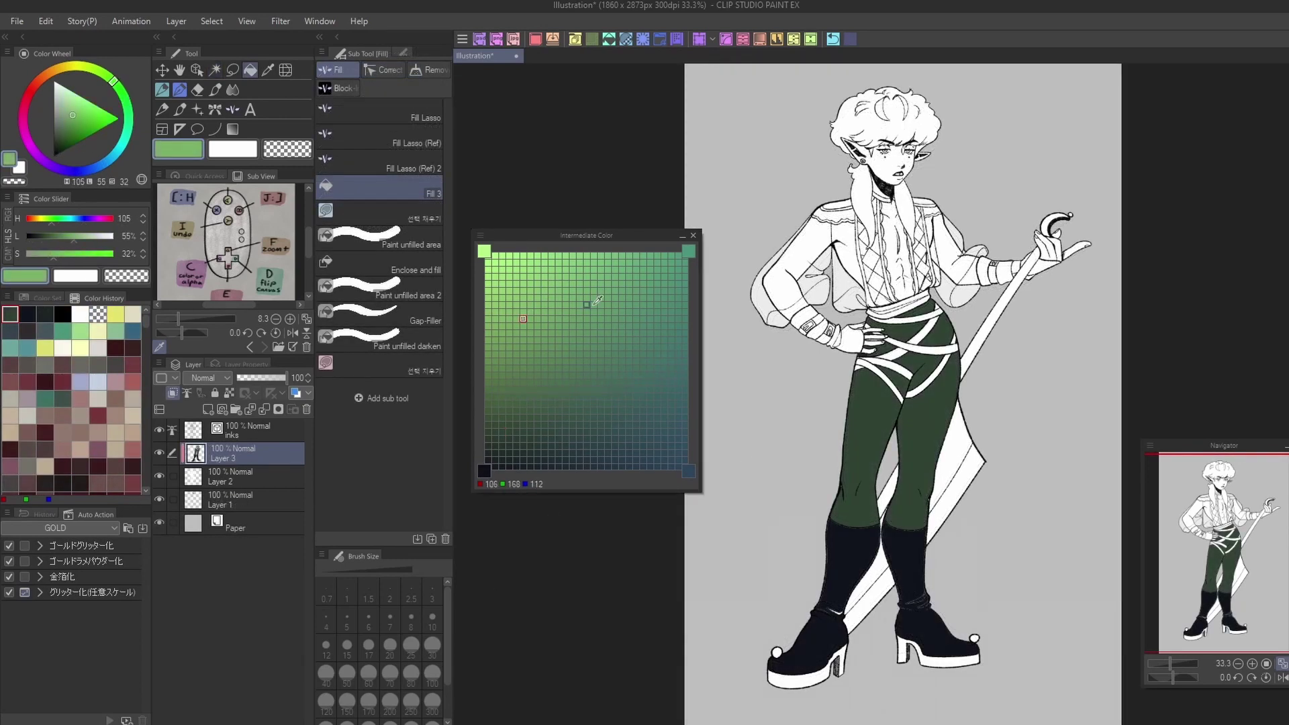
pyautogui.click(958, 455)
pyautogui.click(879, 576)
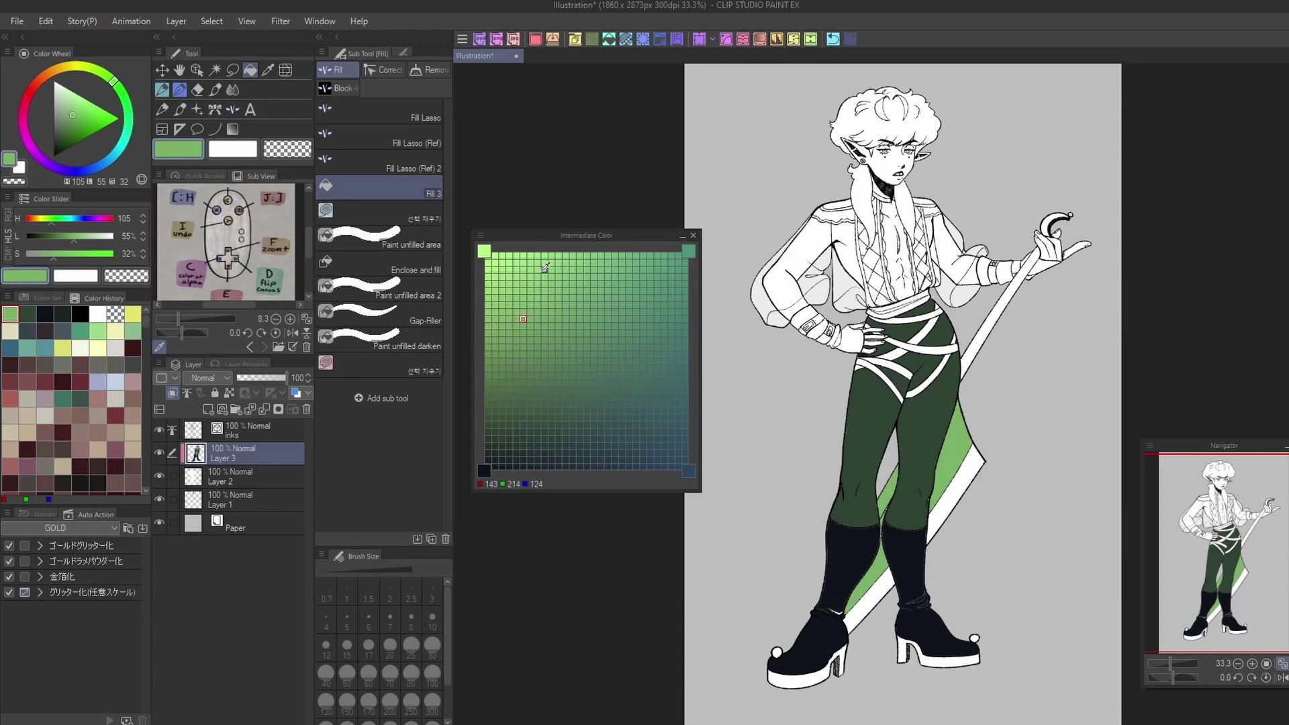
pyautogui.click(501, 255)
pyautogui.click(959, 490)
pyautogui.click(868, 605)
# - Fill the soles and heels of both boots with the dark navy corner color
pyautogui.click(484, 471)
pyautogui.keyDown('alt'); pyautogui.click(833, 578); pyautogui.keyUp('alt')
pyautogui.click(484, 471)
pyautogui.click(840, 666)
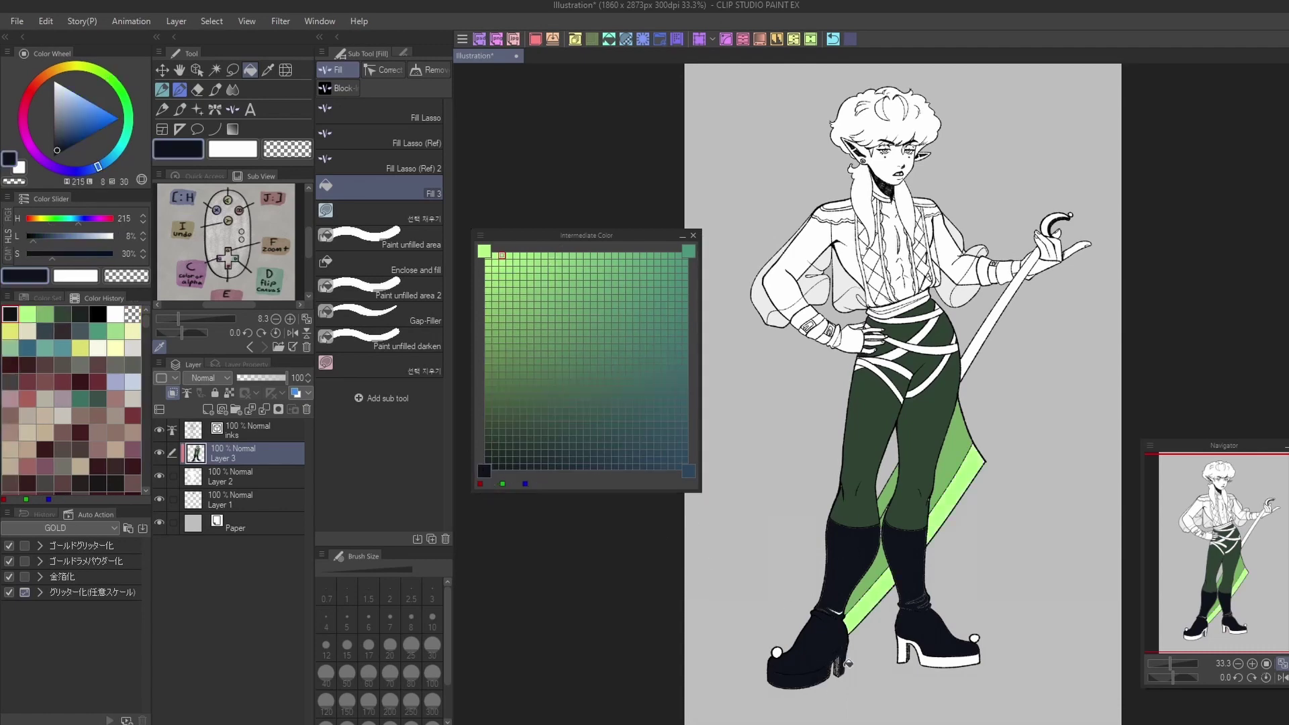
pyautogui.click(940, 655)
# - Fill the boot-tip balls, the staff shaft and its crescent handle with a teal green from the intermediate grid
pyautogui.click(678, 291)
pyautogui.click(776, 652)
pyautogui.click(974, 638)
pyautogui.click(1001, 316)
pyautogui.click(1050, 222)
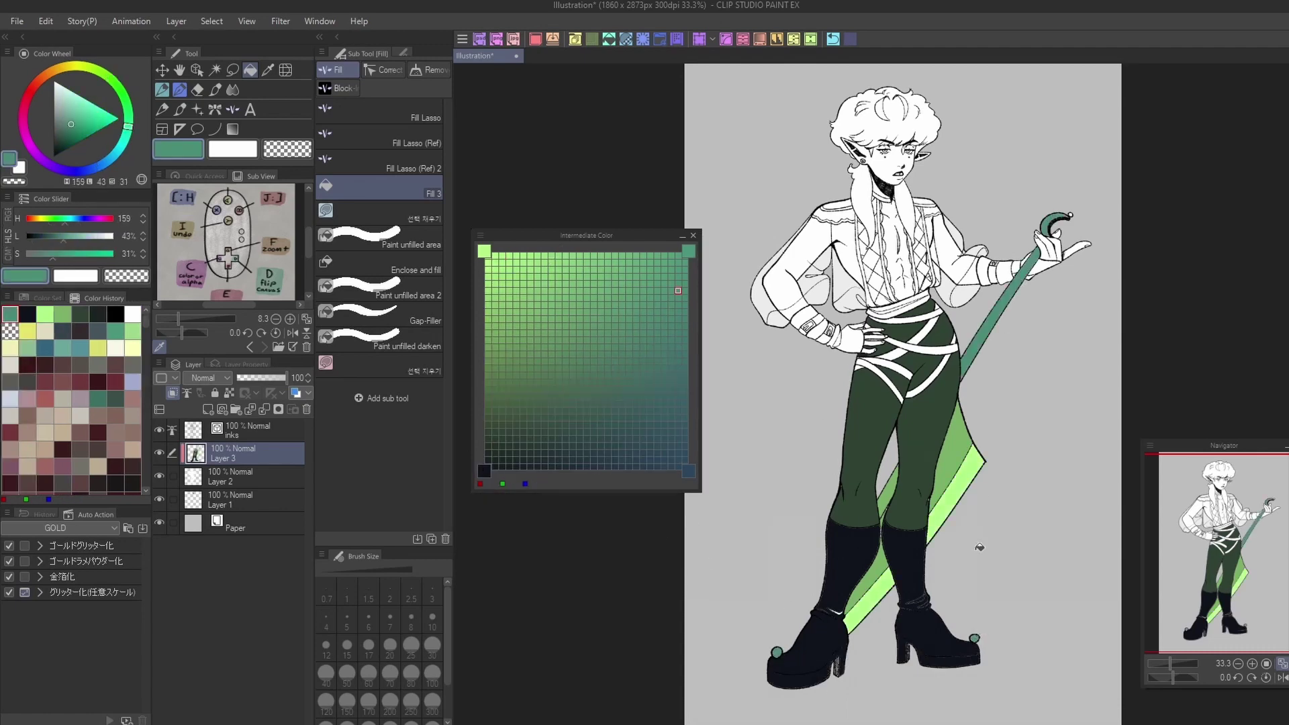
# - Fill the crossed straps over the trousers and the waist sash with the same teal green
pyautogui.click(876, 363)
pyautogui.click(914, 327)
pyautogui.click(945, 366)
pyautogui.click(928, 378)
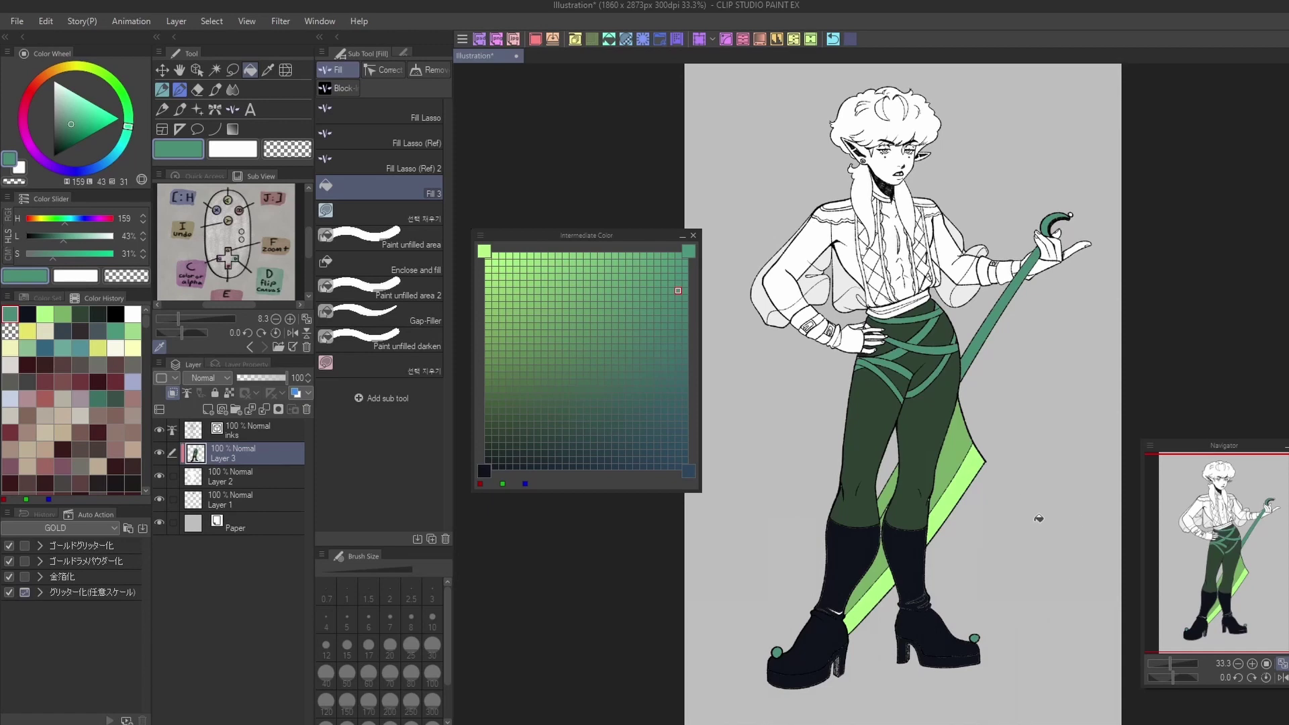
pyautogui.click(901, 303)
pyautogui.click(917, 296)
# - Fill the arm wraps and gloves on both forearms with the dark navy sampled from the boots, leaving the sleeves uncolored
pyautogui.keyDown('alt'); pyautogui.click(834, 609); pyautogui.keyUp('alt')
pyautogui.click(795, 306)
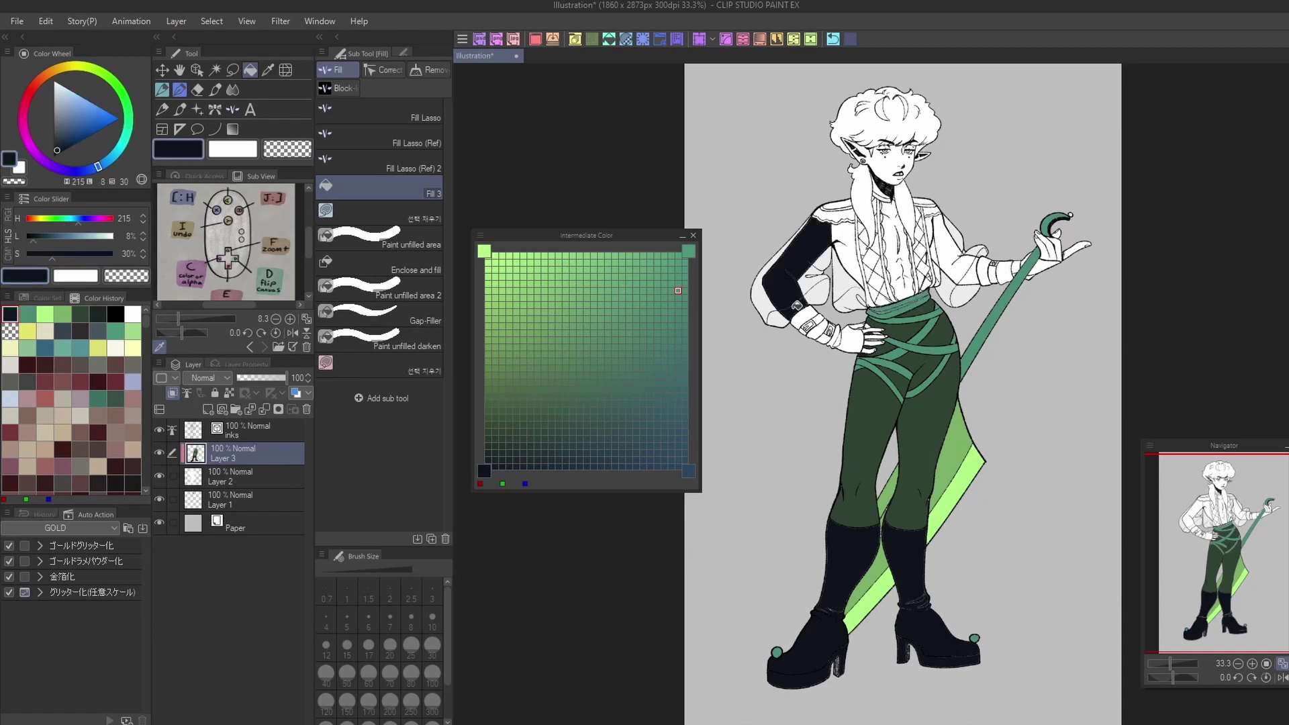
pyautogui.moveTo(797, 306); pyautogui.dragTo(847, 256)
pyautogui.click(833, 39)
pyautogui.click(803, 314)
pyautogui.click(819, 332)
pyautogui.click(847, 339)
pyautogui.click(985, 271)
pyautogui.click(1005, 271)
pyautogui.click(1033, 263)
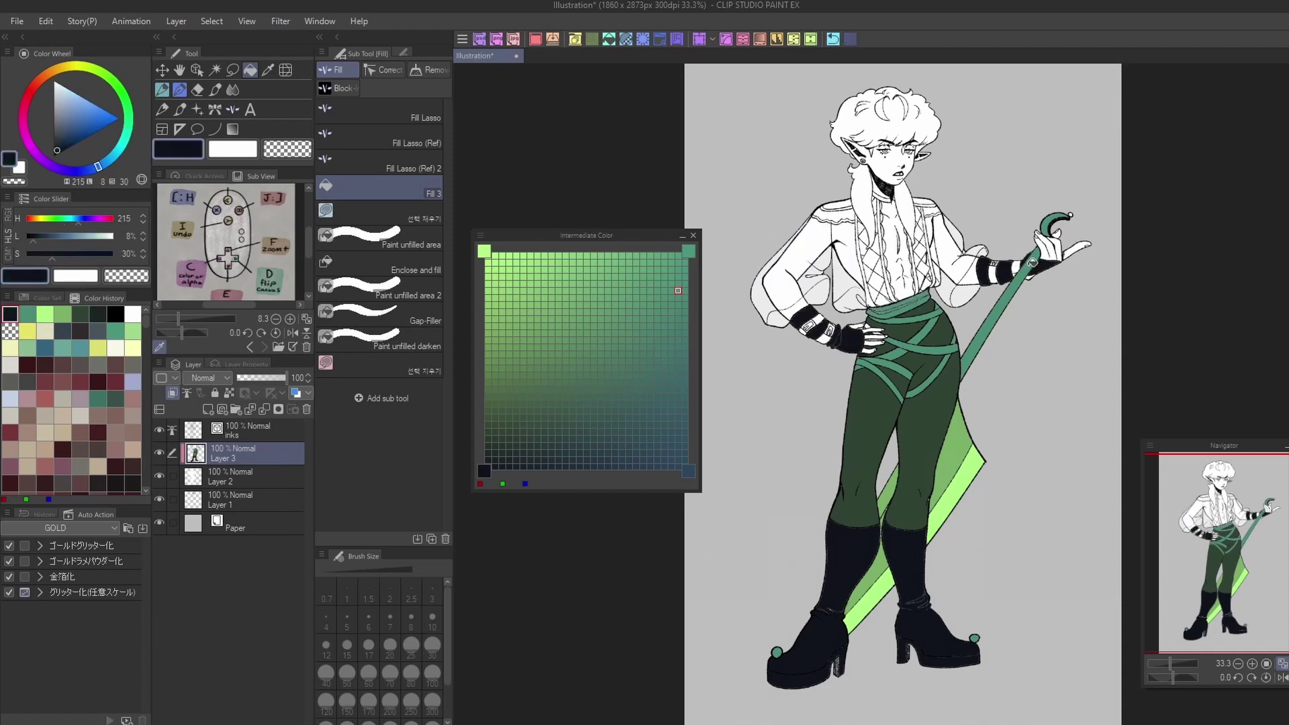
# - Fill the vest's side panels, the hip areas and the shirt front with flat color
pyautogui.moveTo(885, 299); pyautogui.dragTo(864, 235)
pyautogui.moveTo(927, 286); pyautogui.dragTo(917, 213)
pyautogui.moveTo(918, 214); pyautogui.dragTo(923, 365)
pyautogui.click(868, 349)
pyautogui.click(915, 358)
pyautogui.click(891, 273)
pyautogui.click(895, 253)
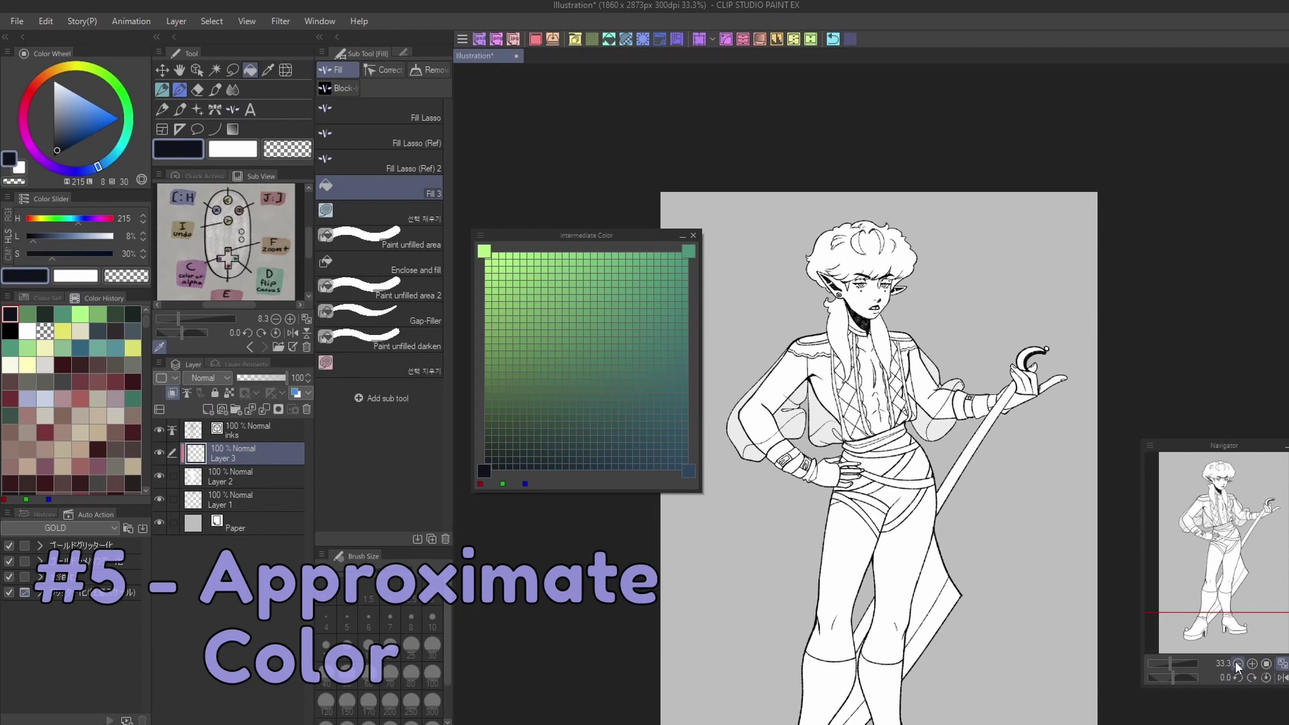
# - Show the Approximate Color palette in place of the Intermediate Color palette and move it beside the figure's head
pyautogui.moveTo(1245, 554); pyautogui.dragTo(1240, 579)
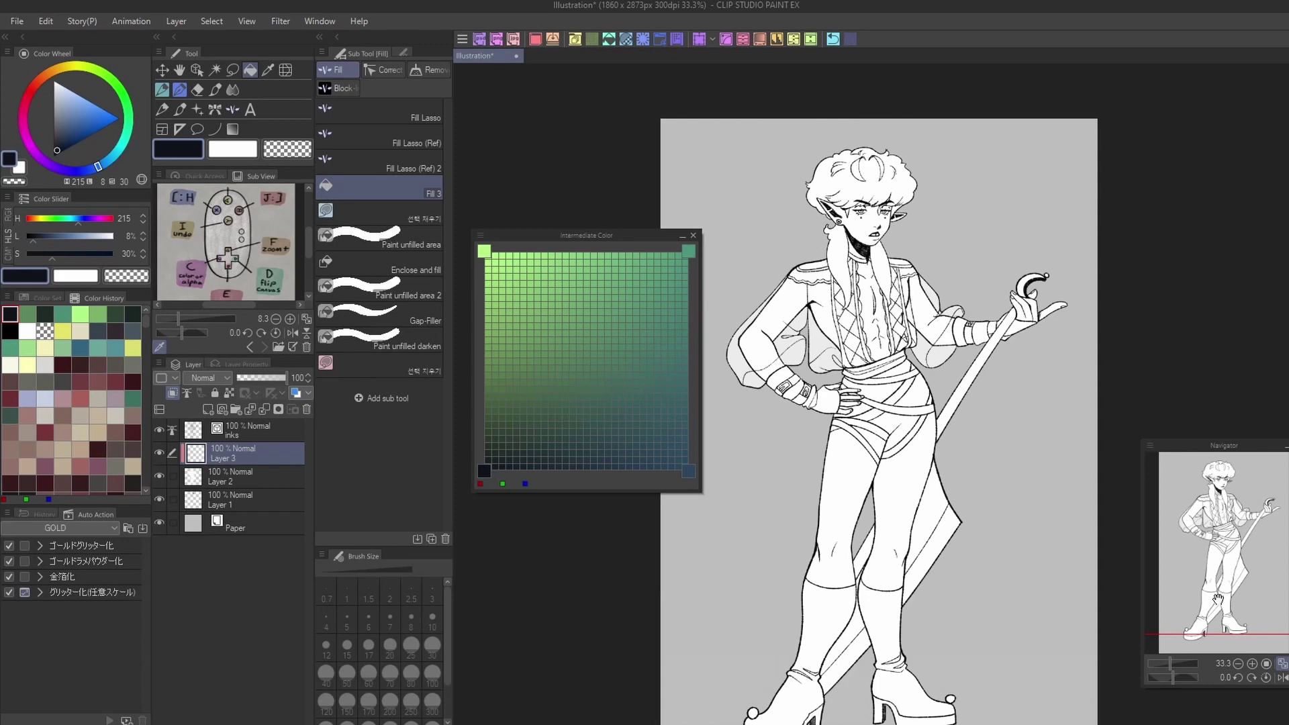
pyautogui.click(320, 21)
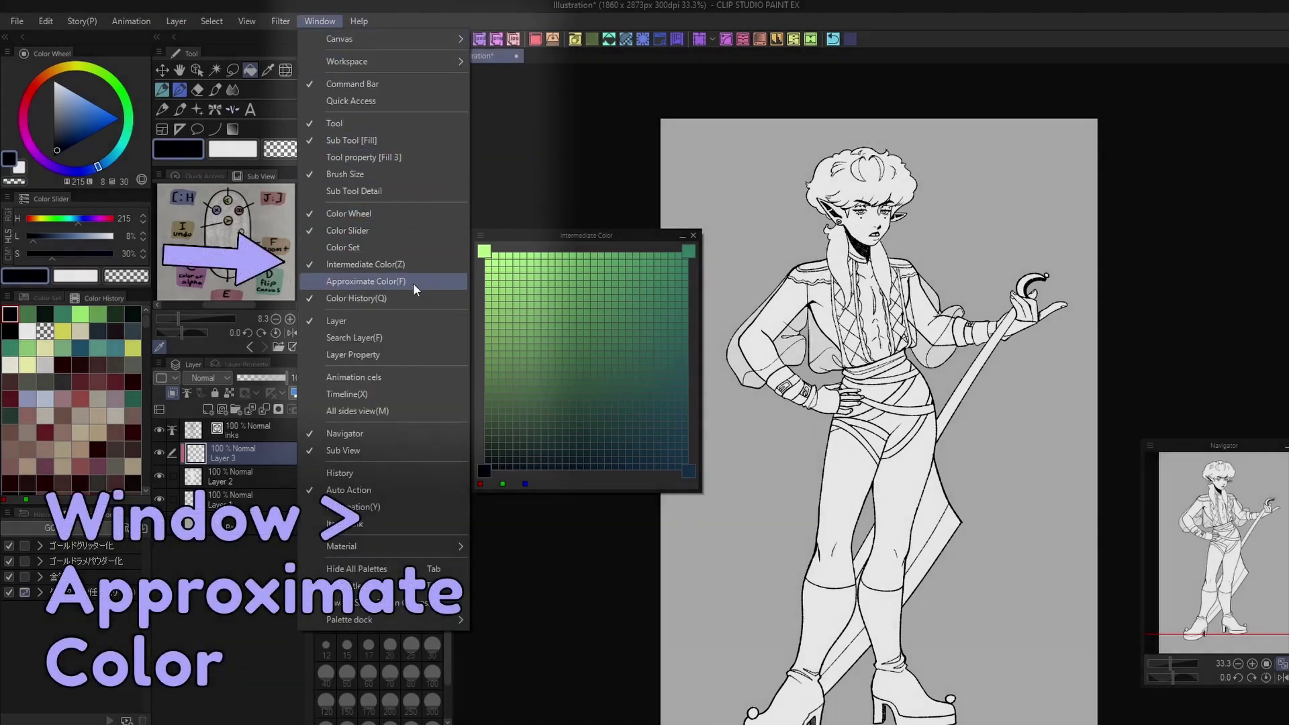
pyautogui.click(413, 282)
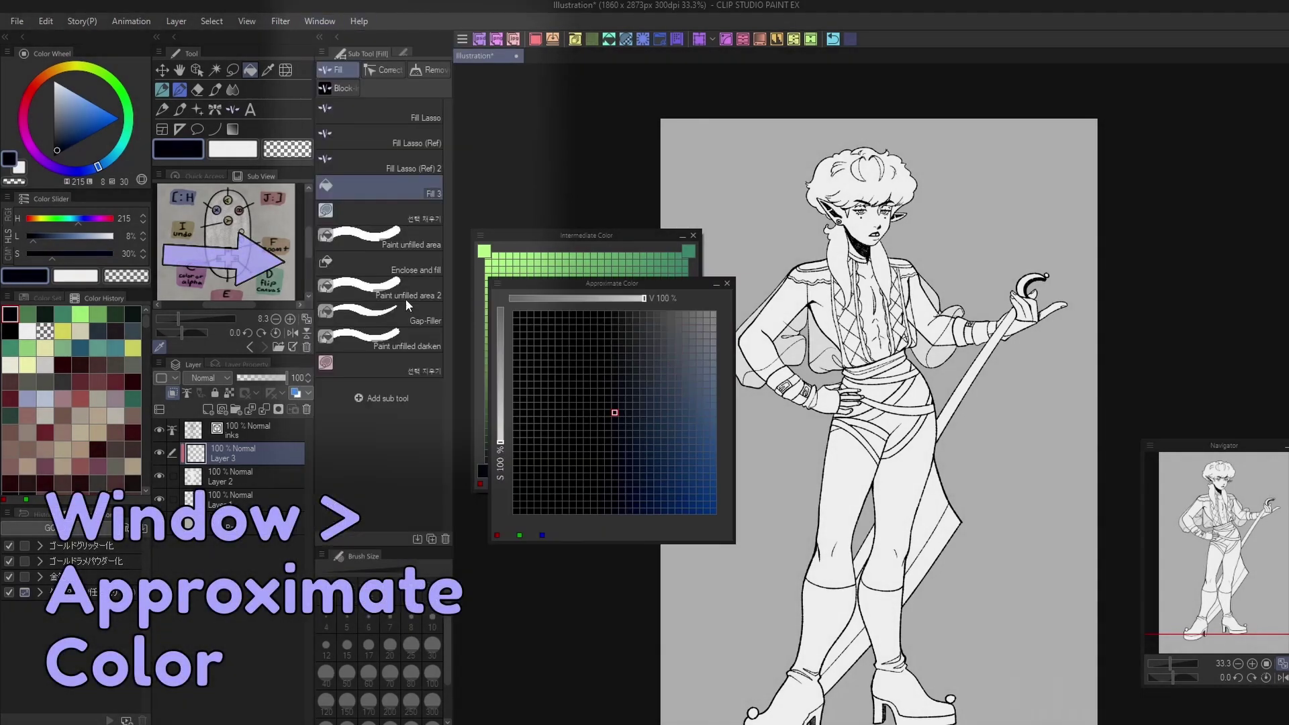
pyautogui.click(693, 235)
pyautogui.moveTo(684, 281); pyautogui.dragTo(678, 119)
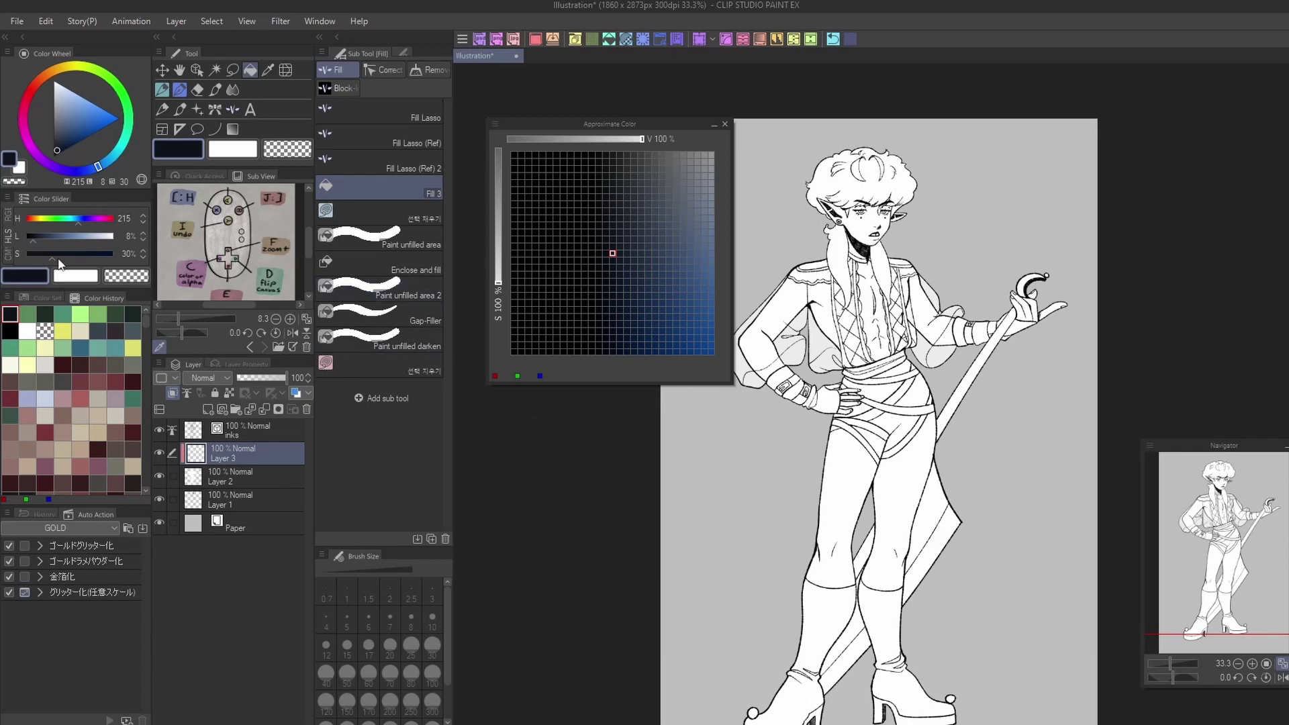
# - Base the approximate colors on the light green from the color history, with ranges of S 56% and V 100%
pyautogui.click(26, 348)
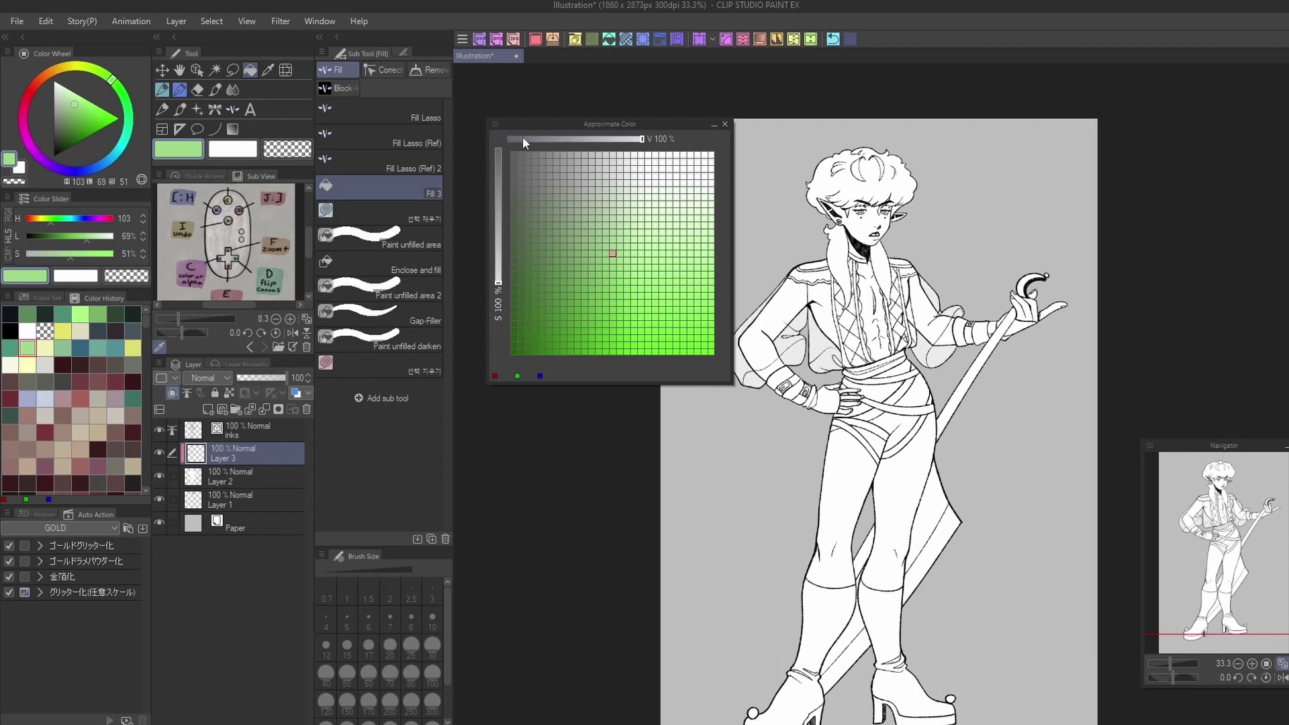
pyautogui.moveTo(522, 140); pyautogui.dragTo(646, 146)
pyautogui.moveTo(498, 282); pyautogui.dragTo(503, 132)
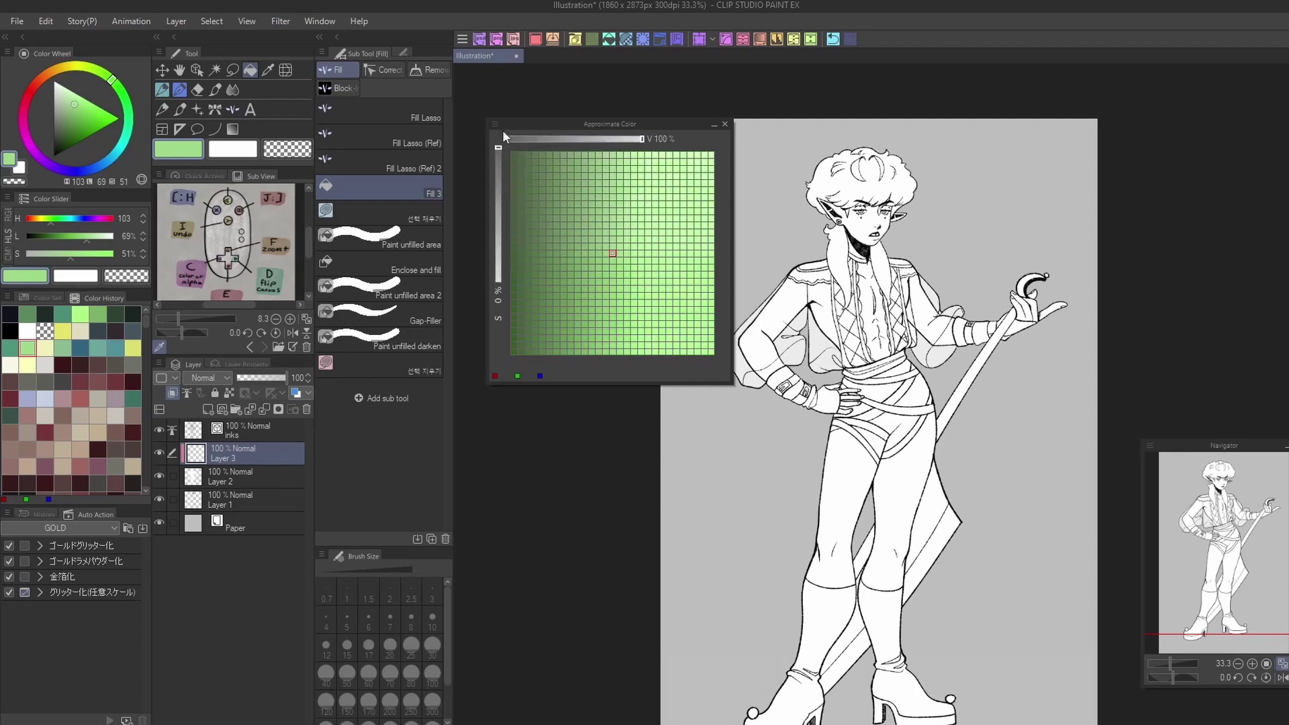
pyautogui.moveTo(512, 199); pyautogui.dragTo(528, 313)
pyautogui.moveTo(550, 232); pyautogui.dragTo(546, 223)
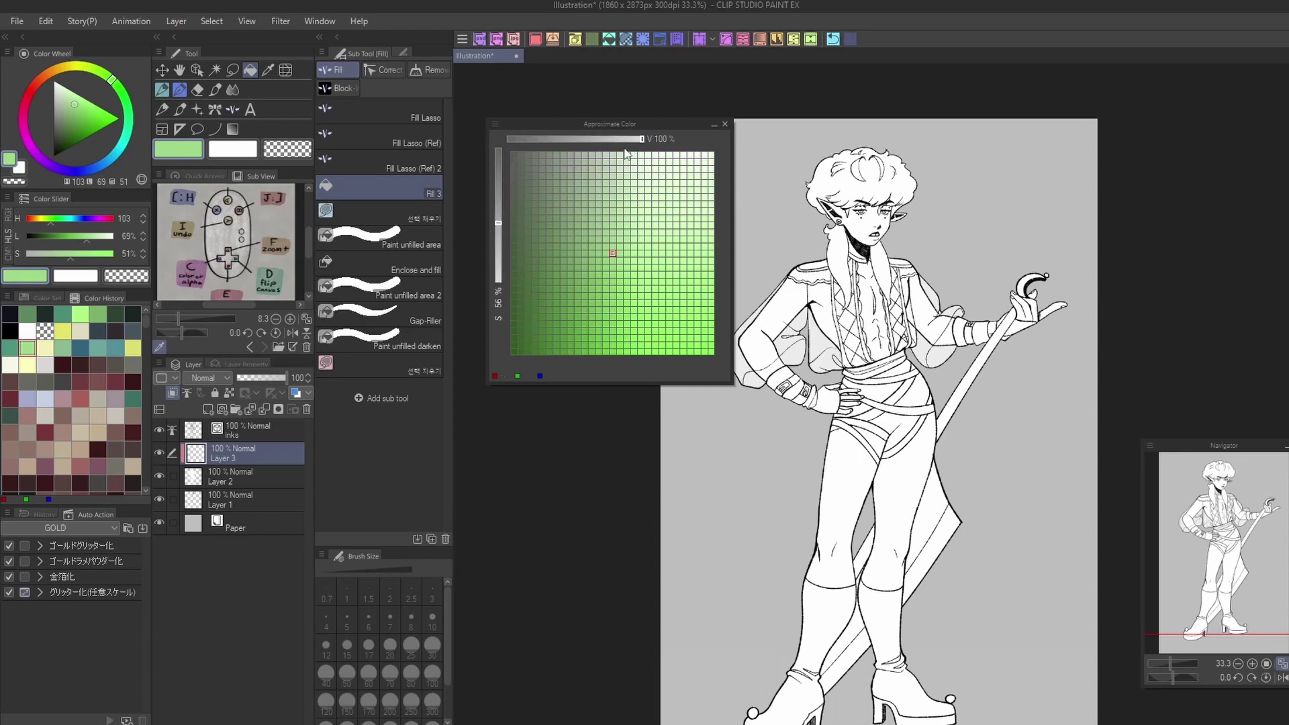
pyautogui.moveTo(631, 140); pyautogui.dragTo(562, 129)
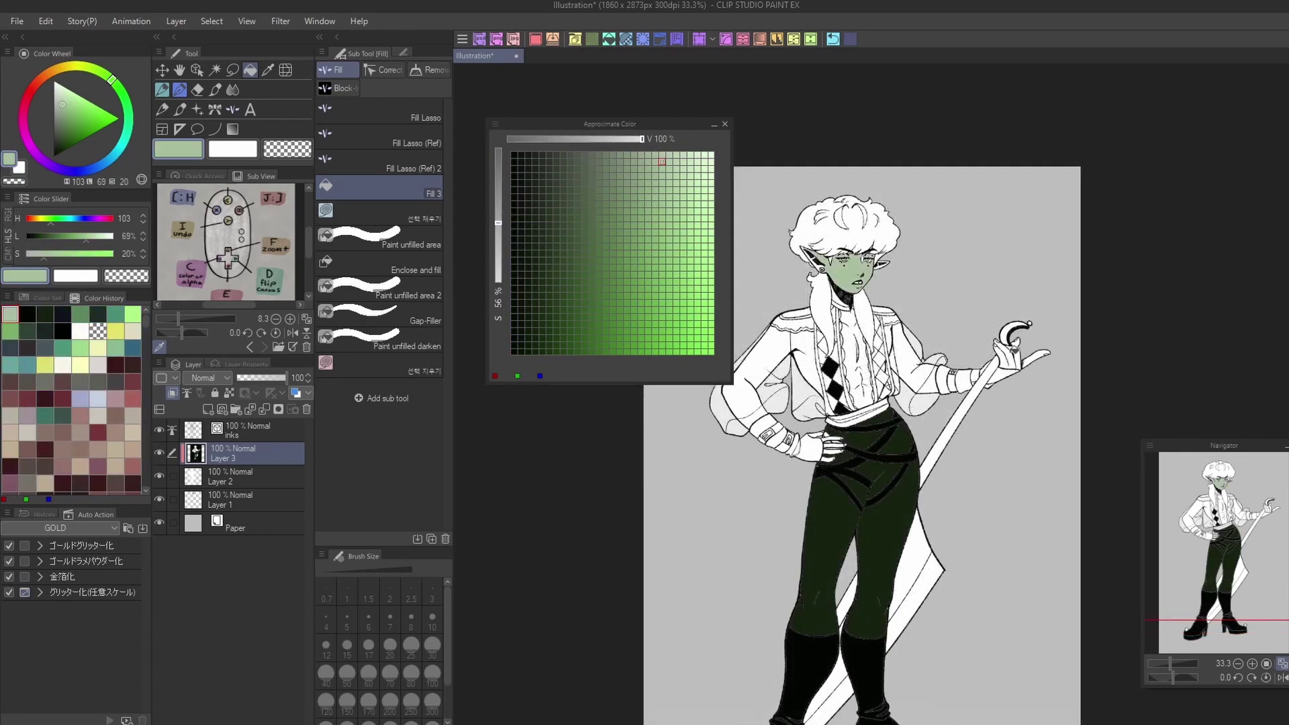
# - Fill the raised hand with the muted skin green and the hanging hair locks with a brighter light green
pyautogui.click(1014, 349)
pyautogui.click(683, 246)
pyautogui.click(821, 316)
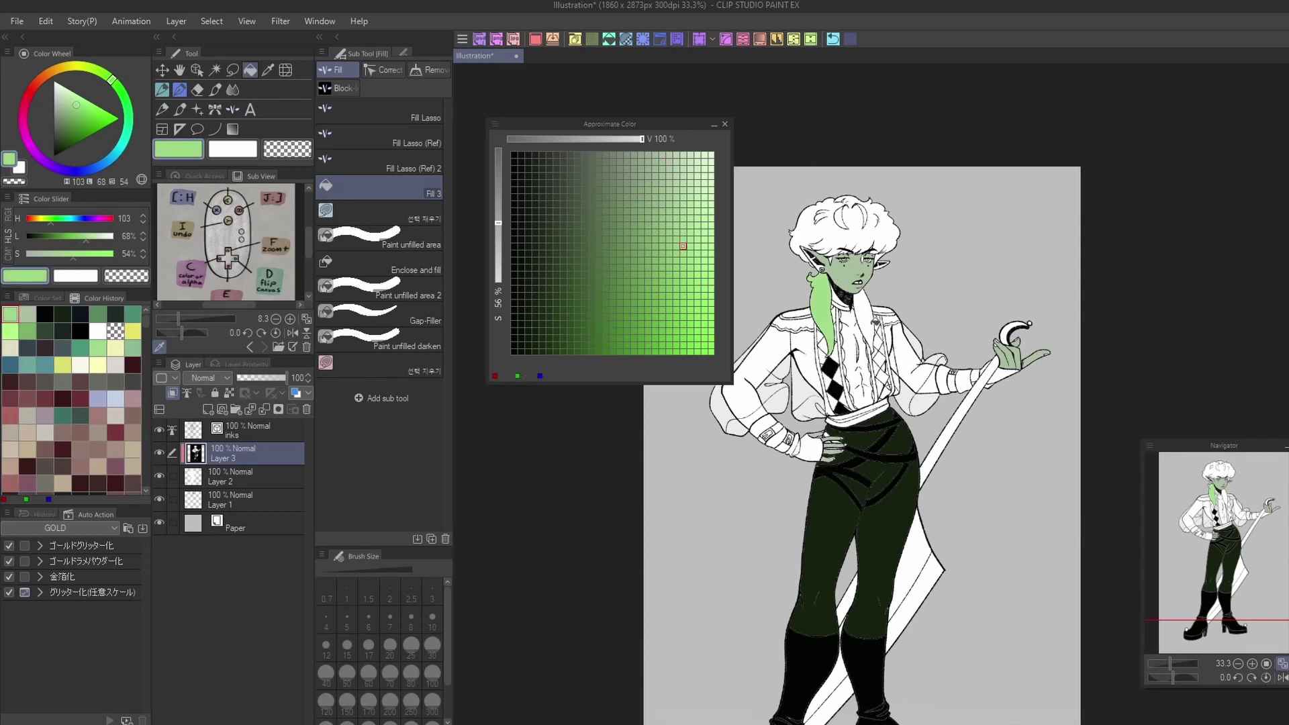
pyautogui.click(867, 320)
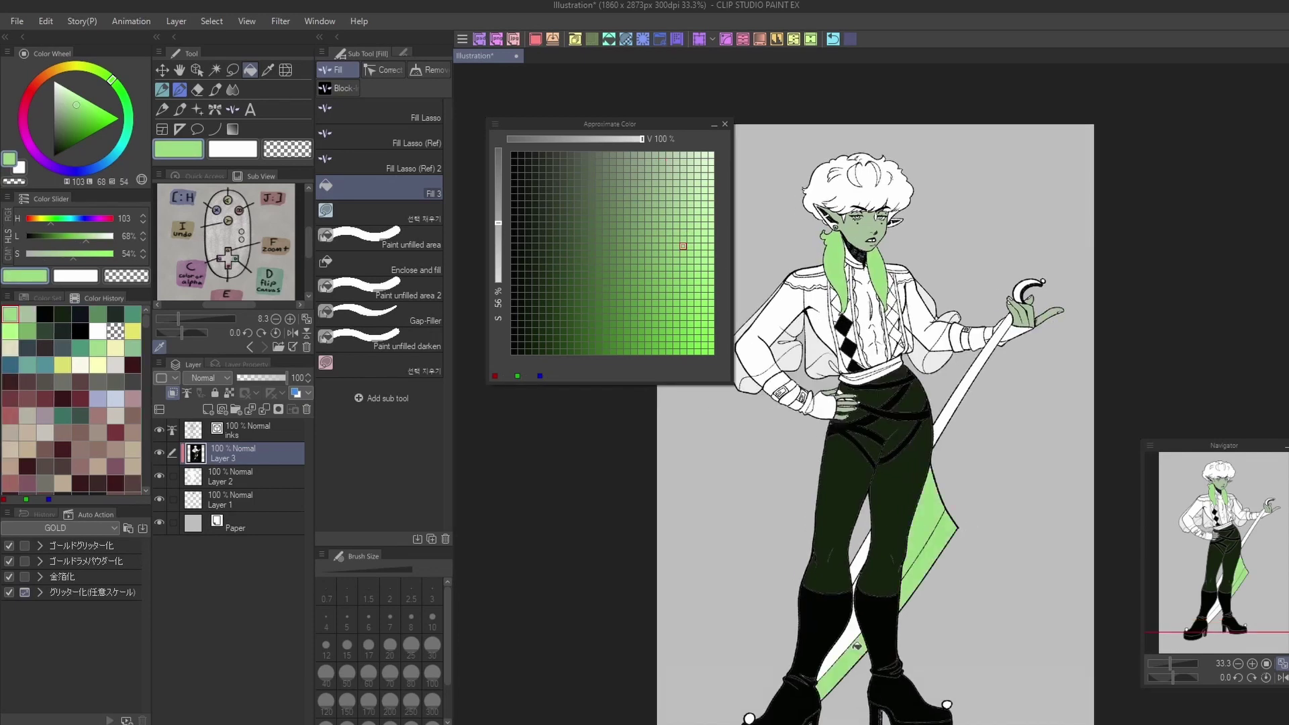
# - Fill the staff's blade and shaft with the light green and the curly hair with a darker green from the approximate grid
pyautogui.click(857, 646)
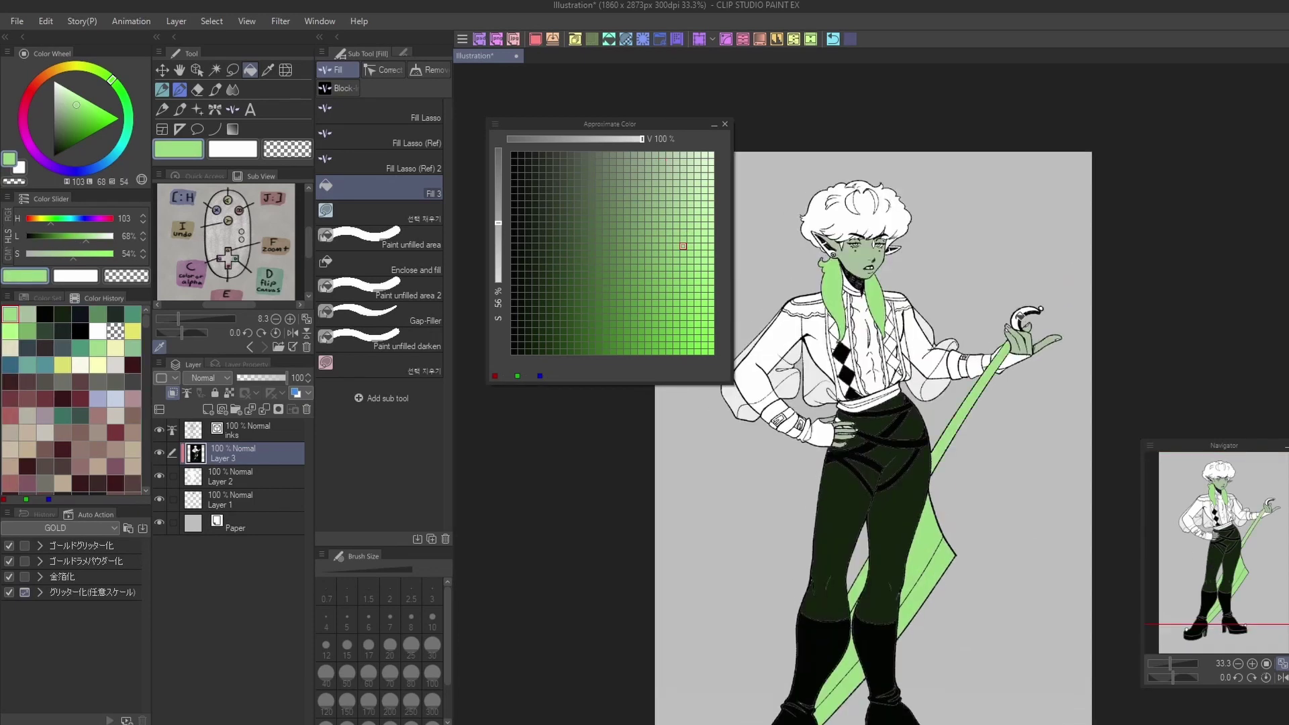
pyautogui.click(958, 401)
pyautogui.click(599, 267)
pyautogui.click(894, 222)
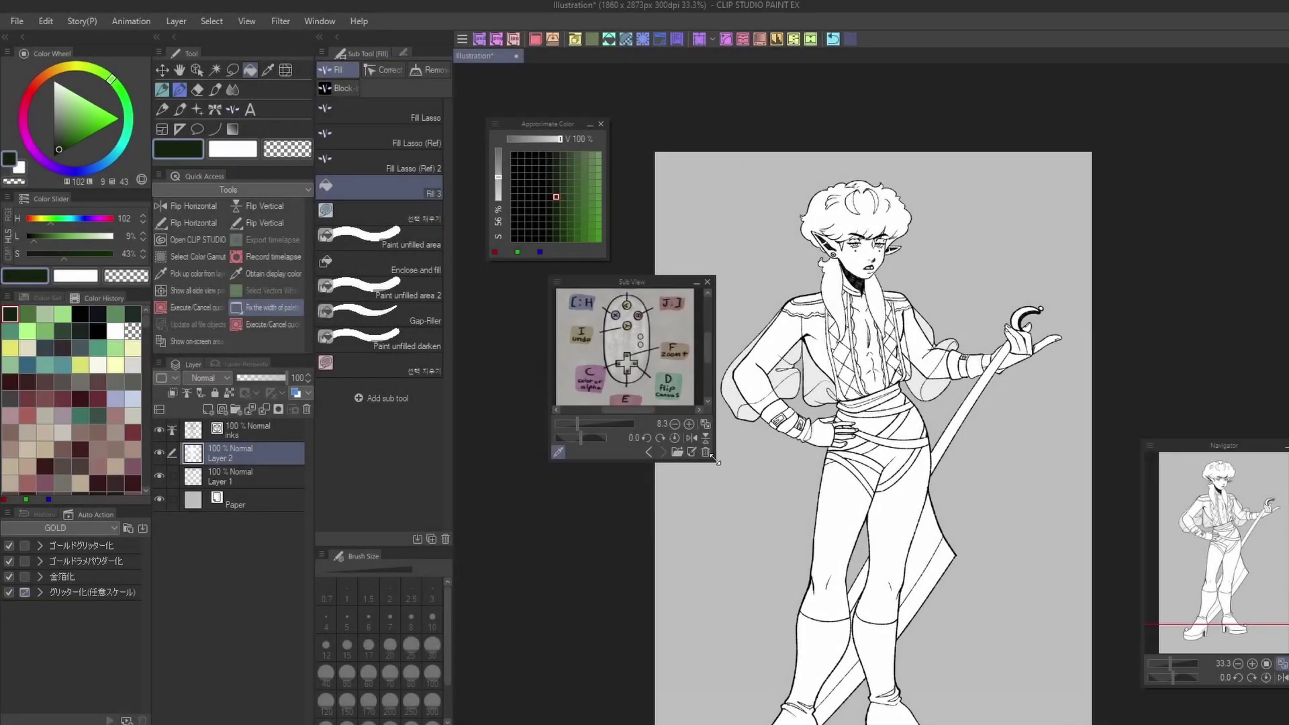
# - Enlarge the floating Sub View palette to give the reference image more room
pyautogui.moveTo(713, 448); pyautogui.dragTo(862, 663)
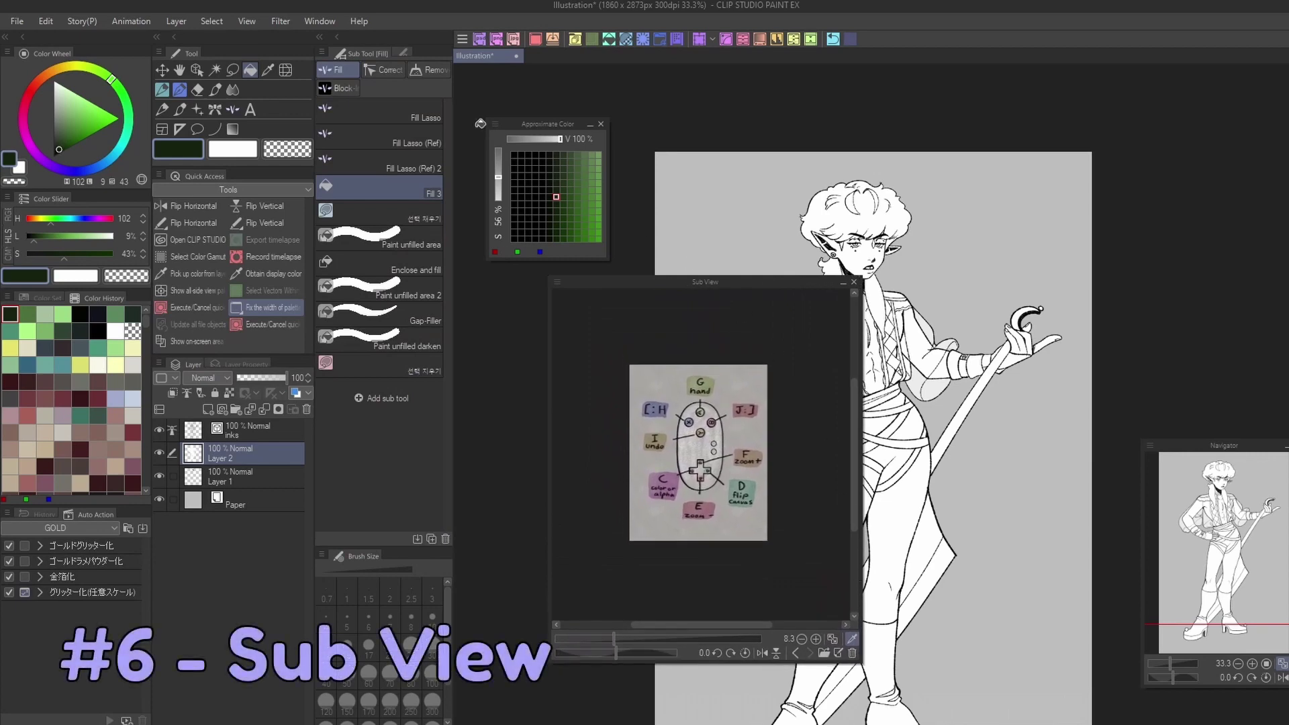
# - Load eelf.clip into the Sub View palette and magnify the reference to 33.3% on the character's head
pyautogui.click(315, 18)
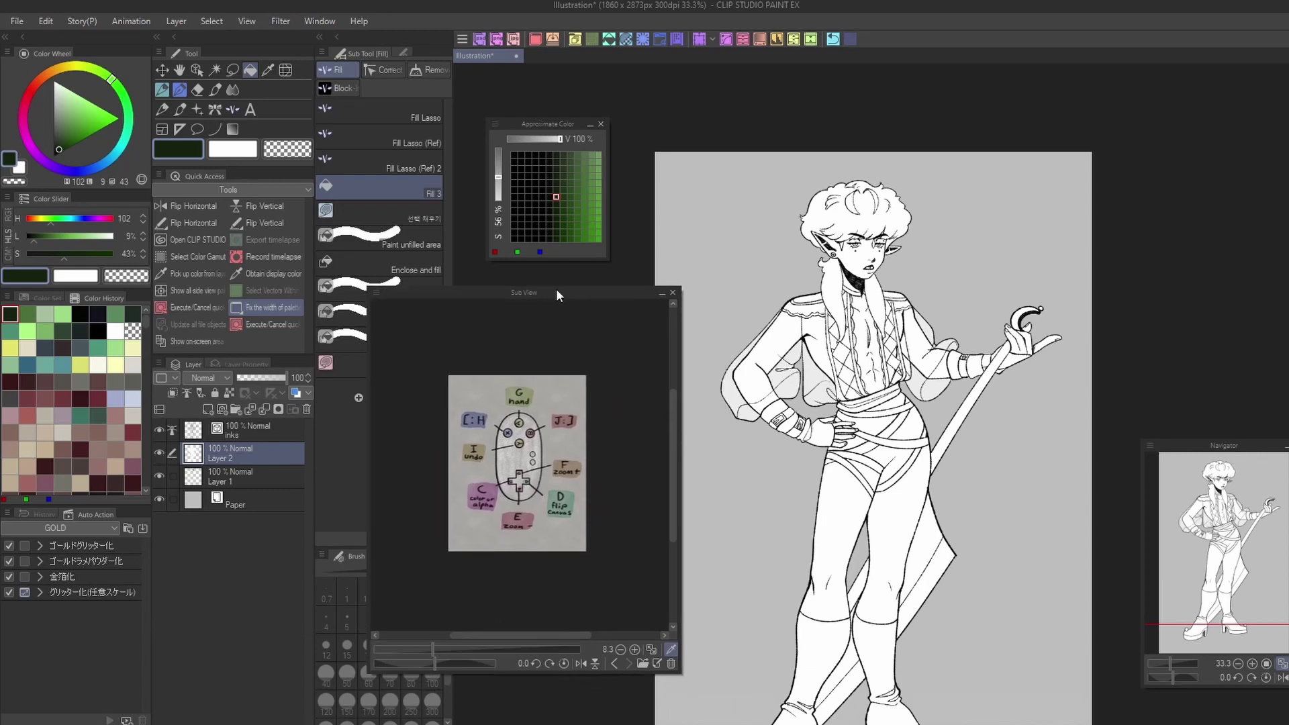
pyautogui.moveTo(556, 288); pyautogui.dragTo(550, 281)
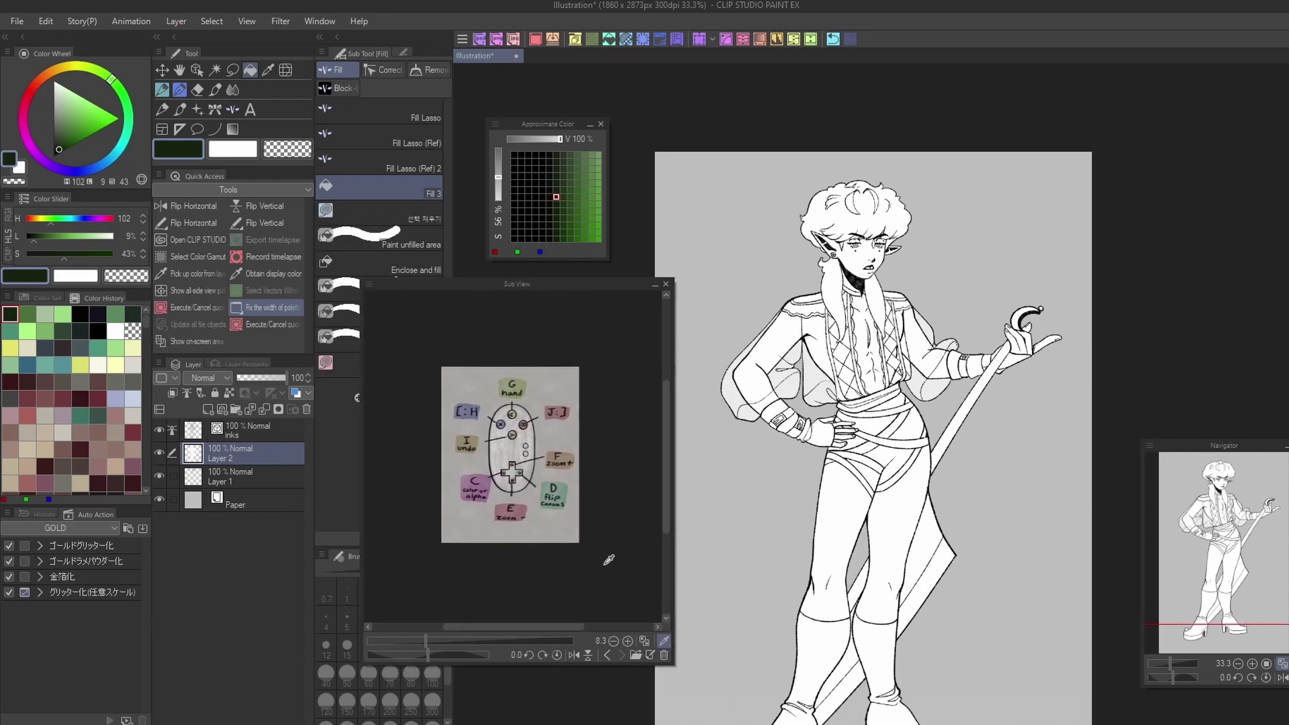
pyautogui.click(636, 655)
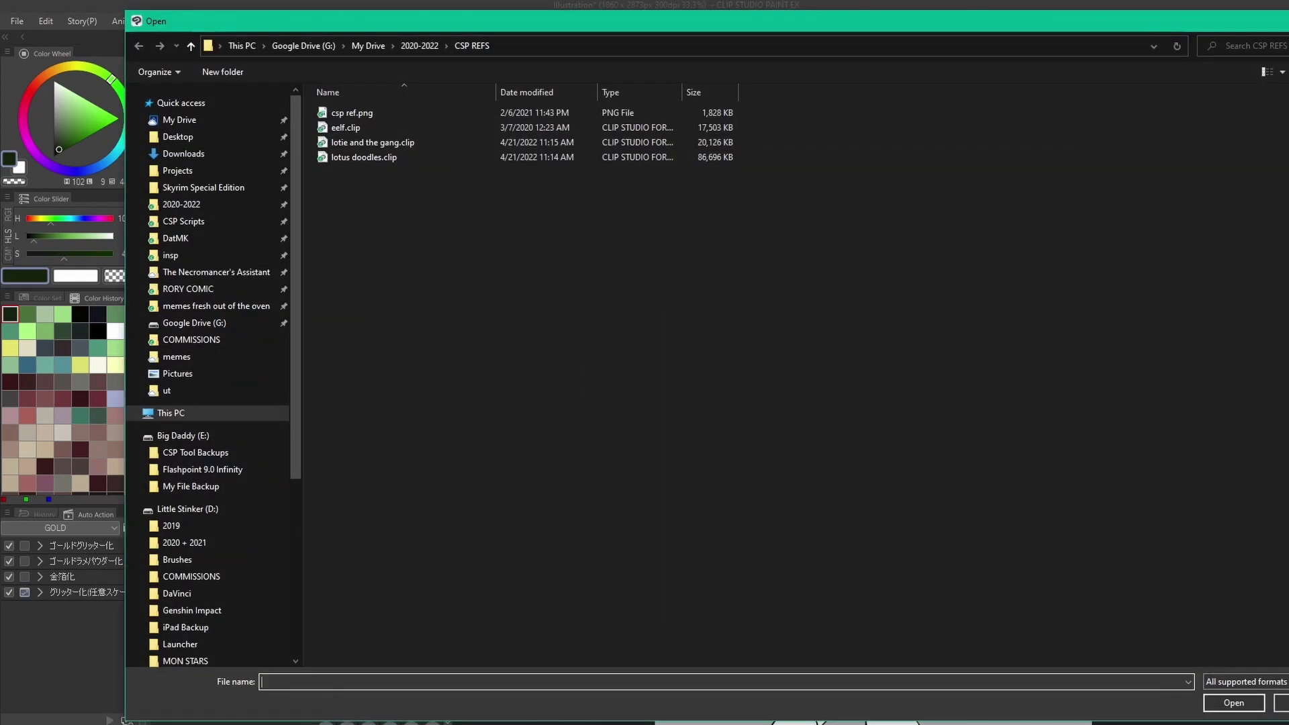
pyautogui.click(356, 129)
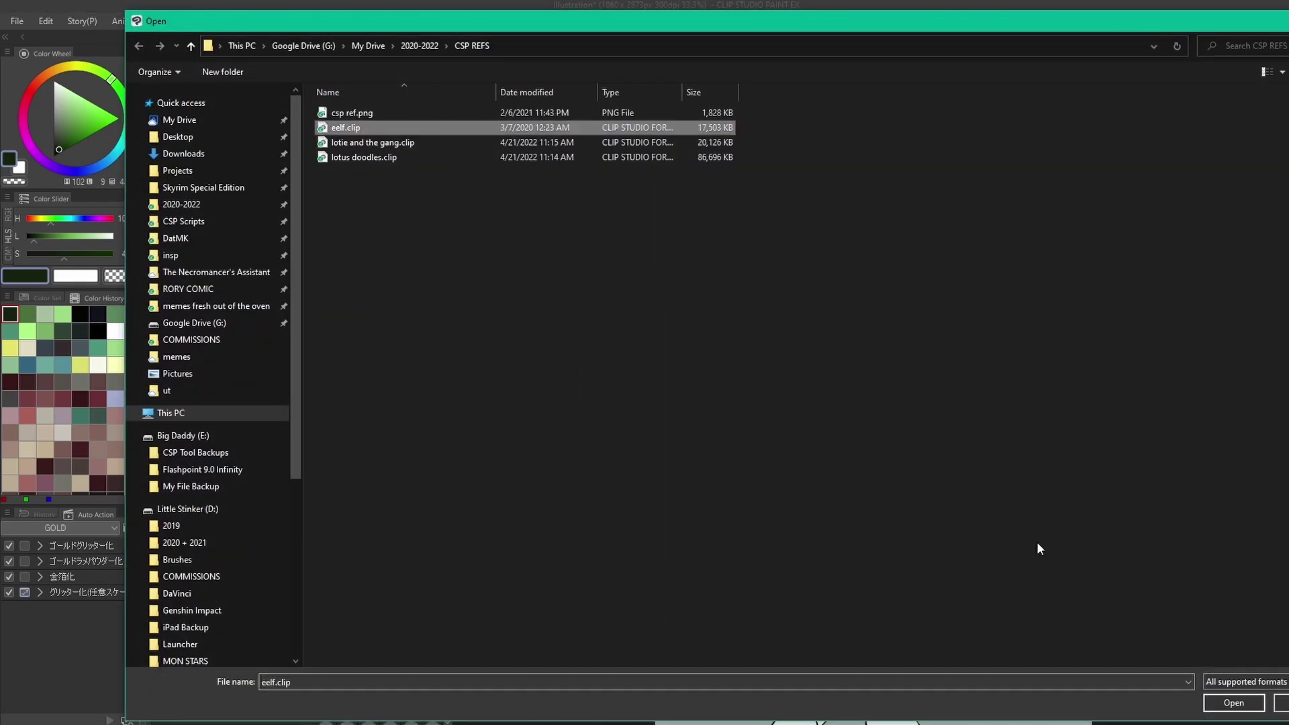
pyautogui.click(1226, 705)
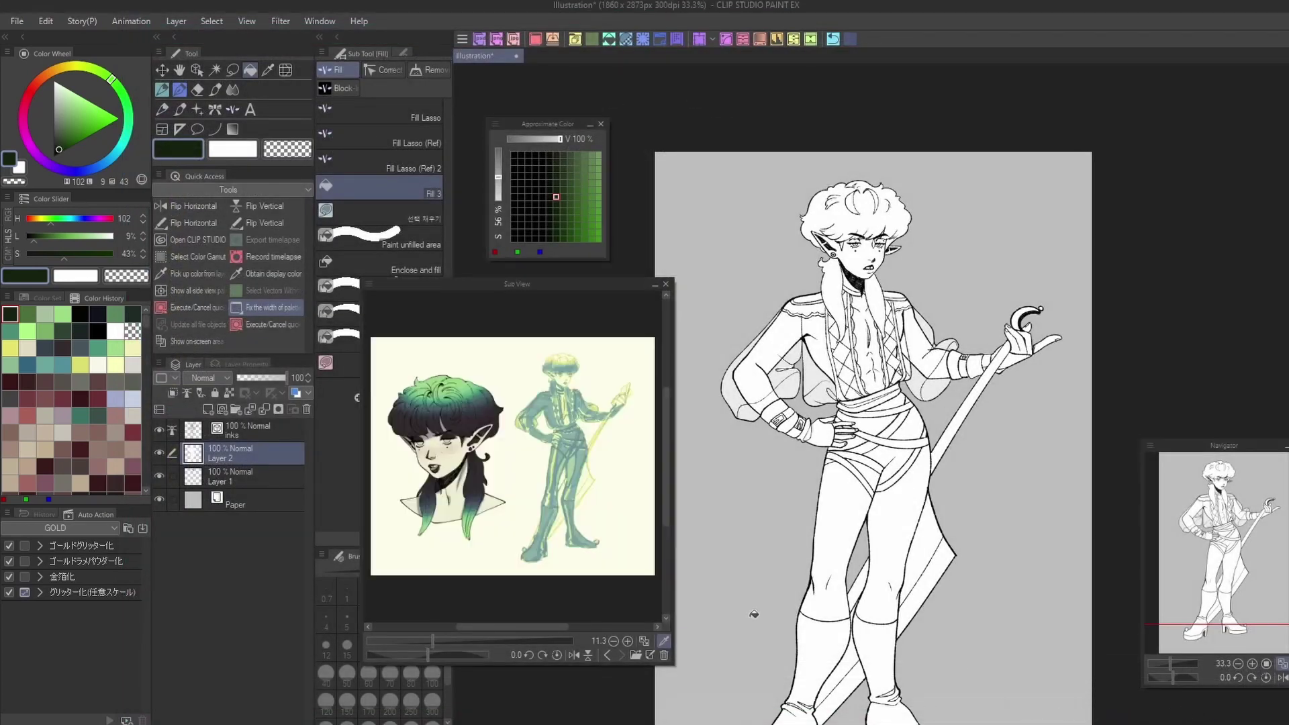
pyautogui.click(627, 641)
pyautogui.moveTo(544, 628); pyautogui.dragTo(490, 625)
pyautogui.moveTo(663, 461); pyautogui.dragTo(664, 432)
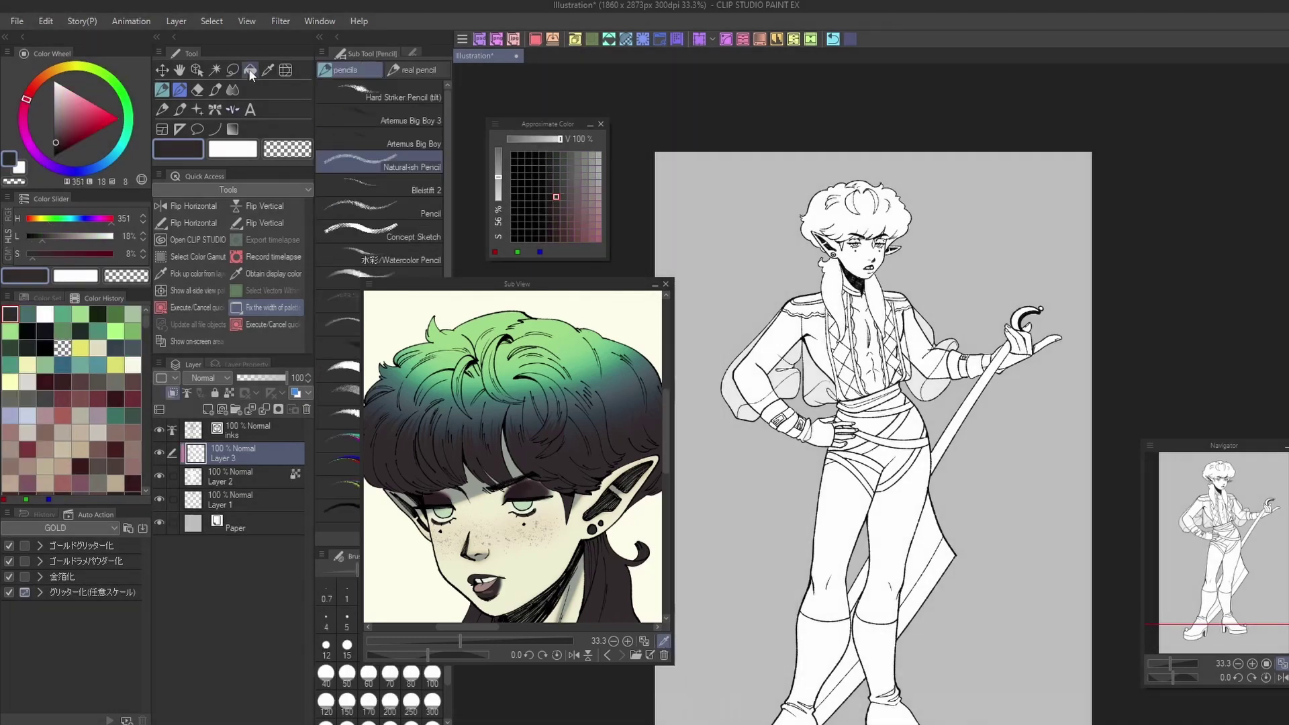
# - Fill the curly hair and both hanging locks with the reference's dark brown-black on Layer 3
pyautogui.click(250, 71)
pyautogui.click(833, 303)
pyautogui.click(875, 306)
pyautogui.click(856, 218)
pyautogui.click(863, 198)
pyautogui.click(886, 208)
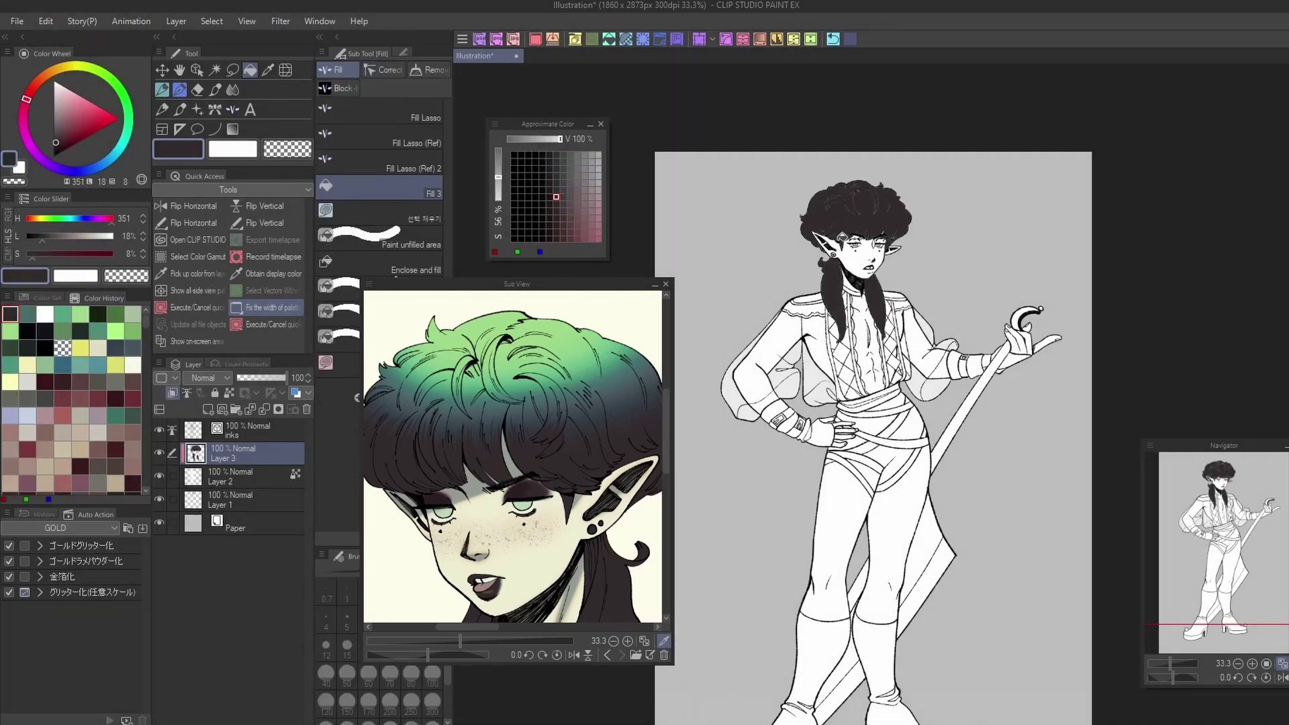
# - Move the Sub View palette toward the canvas and patch the remaining unfilled gaps in the dark hair
pyautogui.moveTo(470, 284); pyautogui.dragTo(509, 311)
pyautogui.click(376, 362)
pyautogui.hotkey('ctrl', 'z')
pyautogui.hotkey('ctrl', 'y')
pyautogui.moveTo(616, 313); pyautogui.dragTo(686, 293)
pyautogui.click(410, 316)
pyautogui.moveTo(852, 172)
pyautogui.mouseDown()
pyautogui.moveTo(869, 193)
pyautogui.moveTo(885, 188)
pyautogui.moveTo(867, 229)
pyautogui.mouseUp()
pyautogui.moveTo(820, 270)
pyautogui.mouseDown()
pyautogui.moveTo(802, 207)
pyautogui.moveTo(840, 261)
pyautogui.mouseUp()
# - Lock transparent pixels on the hair layer and set the Sampled Brush 37 1 size to about 518
pyautogui.click(229, 393)
pyautogui.press('b')
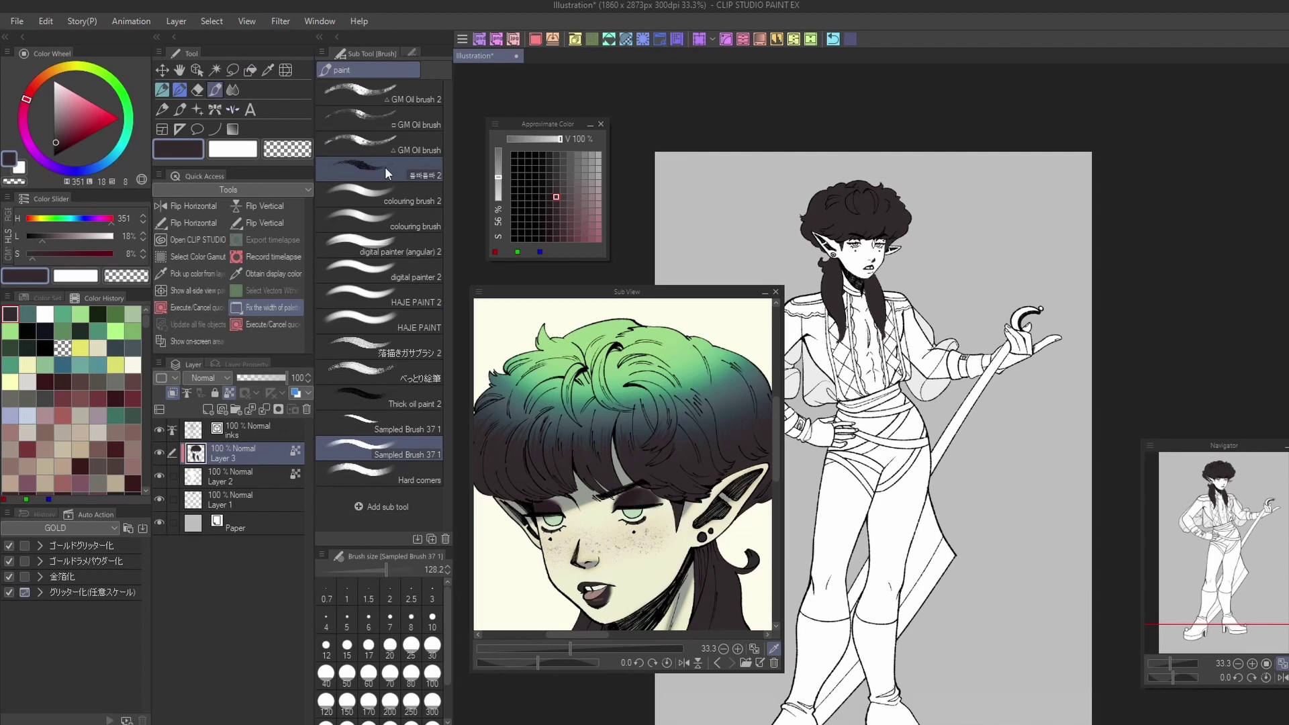
pyautogui.moveTo(374, 571); pyautogui.dragTo(399, 568)
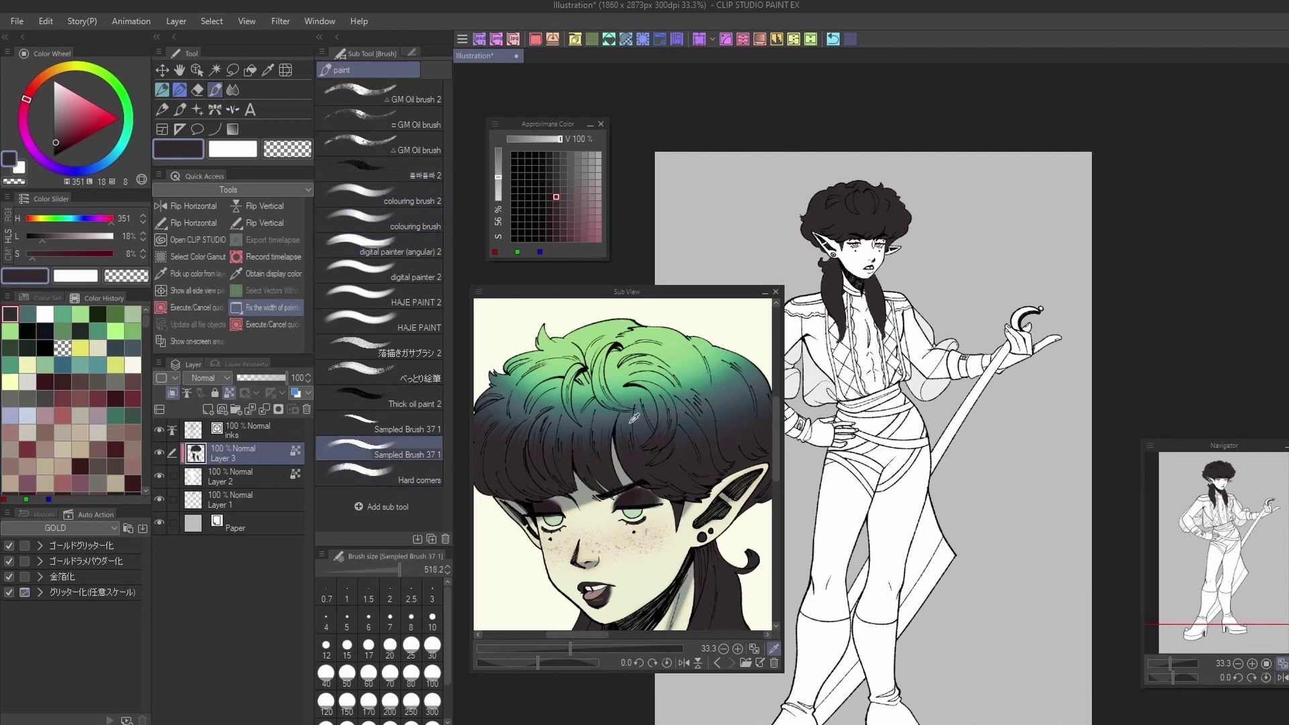
# - Shade the hanging locks toward their tips from dark blue-teal to light green using colors sampled from the reference
pyautogui.scroll(-3, 730, 540)
pyautogui.click(721, 541)
pyautogui.moveTo(816, 336); pyautogui.dragTo(893, 328)
pyautogui.click(703, 575)
pyautogui.click(698, 608)
pyautogui.moveTo(829, 353); pyautogui.dragTo(883, 346)
# - Paint the crown of the curly hair with a gradient from dark blue through teal to light green, sampled from the reference
pyautogui.scroll(3, 729, 510)
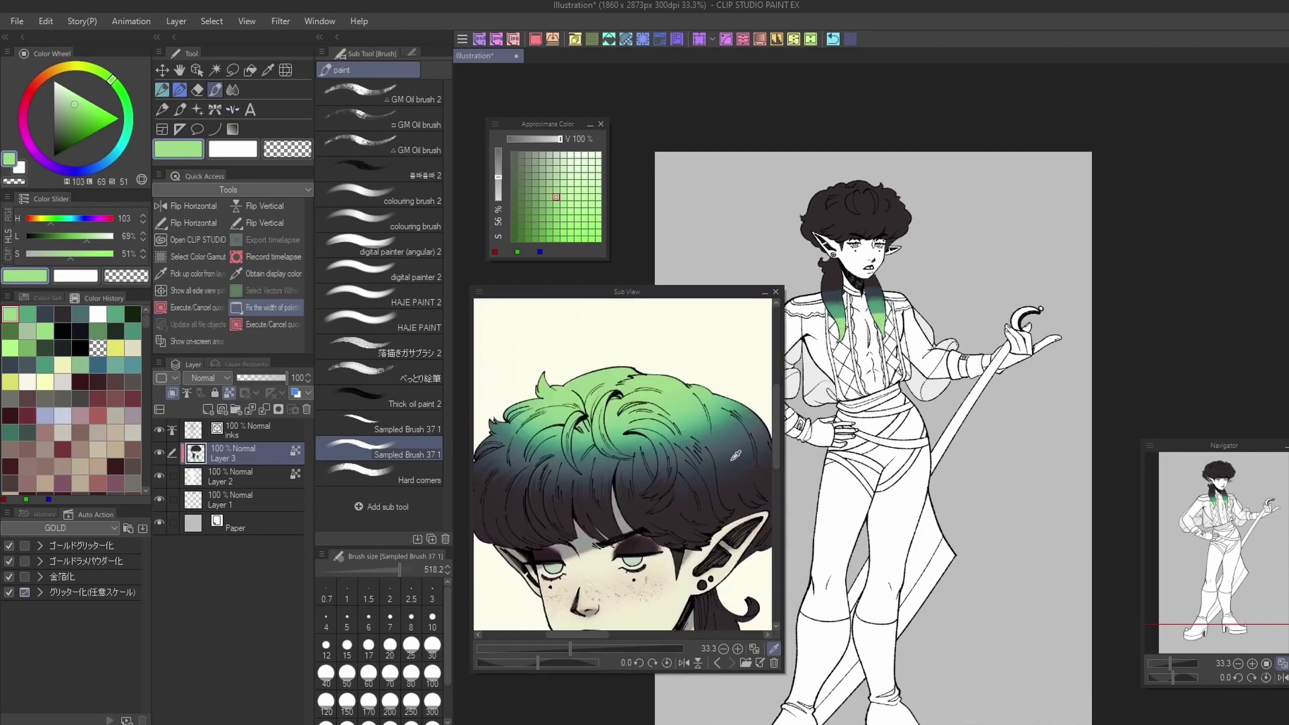
pyautogui.click(736, 455)
pyautogui.moveTo(843, 195)
pyautogui.mouseDown()
pyautogui.moveTo(875, 197)
pyautogui.moveTo(915, 173)
pyautogui.moveTo(873, 175)
pyautogui.mouseUp()
pyautogui.click(732, 411)
pyautogui.click(705, 419)
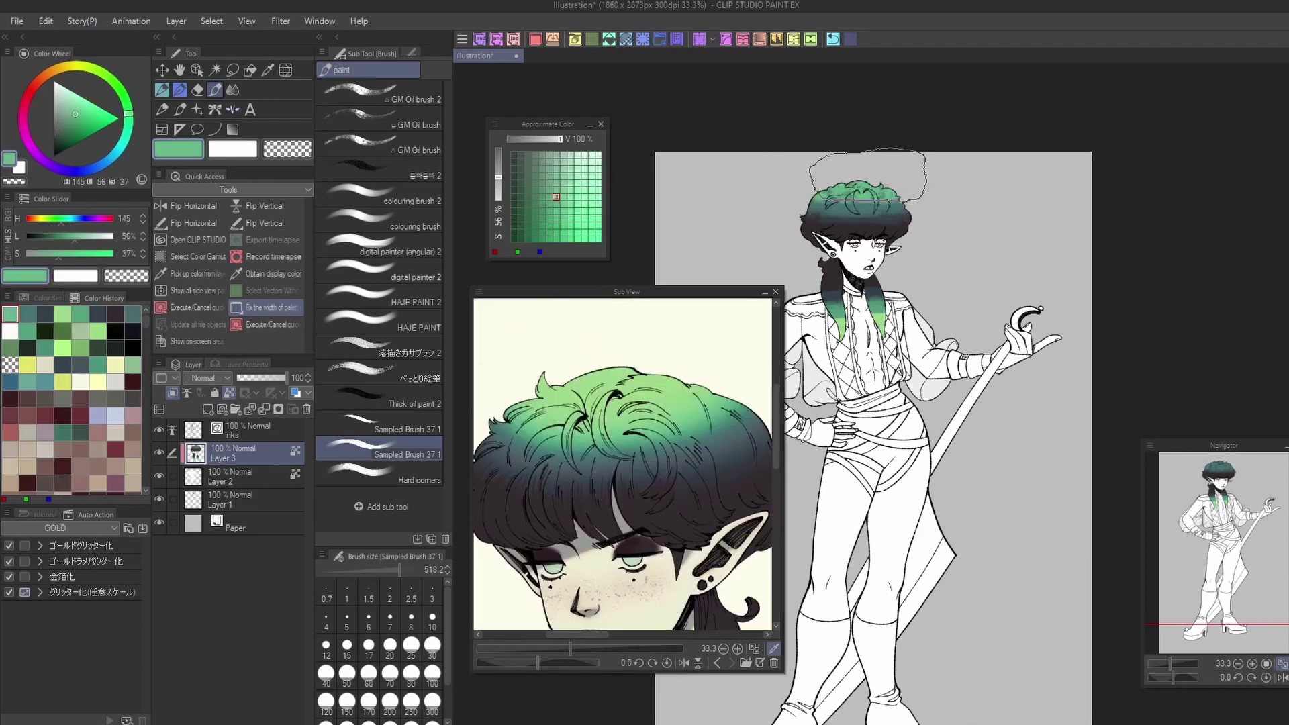
pyautogui.click(675, 396)
pyautogui.scroll(-3, 745, 544)
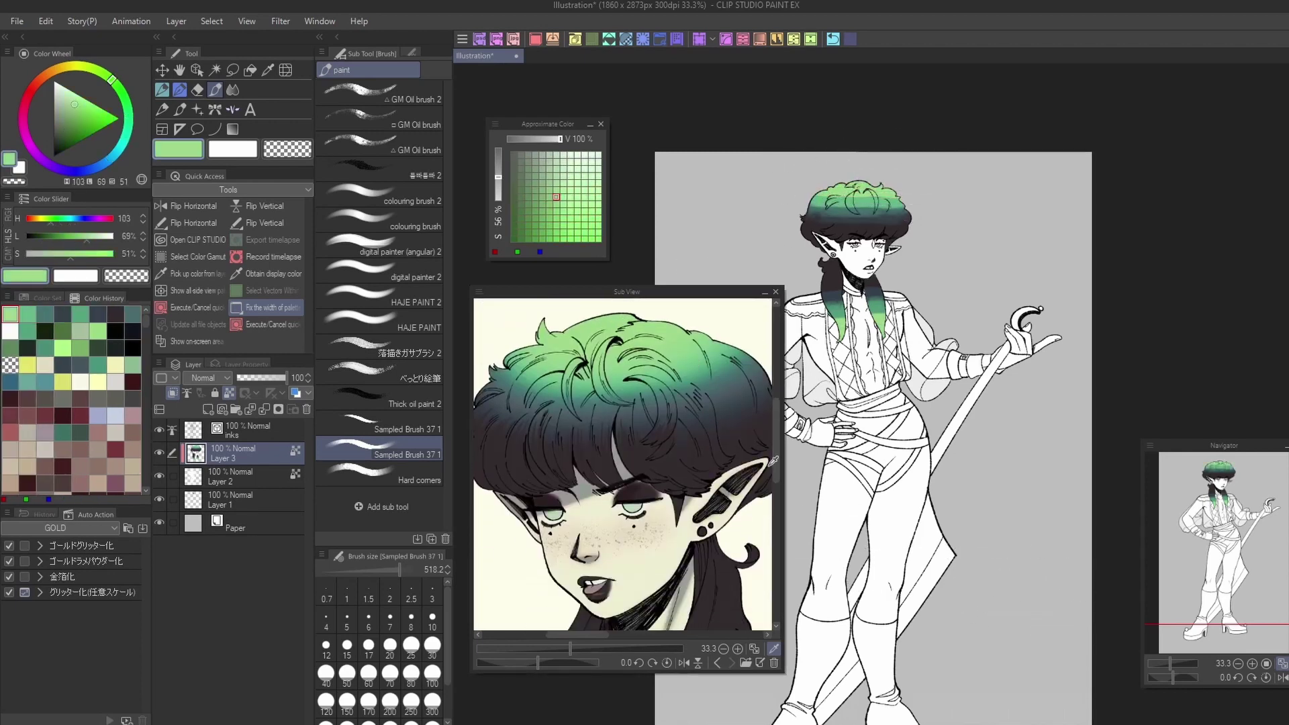
pyautogui.moveTo(756, 581)
pyautogui.mouseDown()
pyautogui.moveTo(803, 638)
pyautogui.moveTo(591, 634)
pyautogui.moveTo(553, 521)
pyautogui.moveTo(644, 598)
pyautogui.mouseUp()
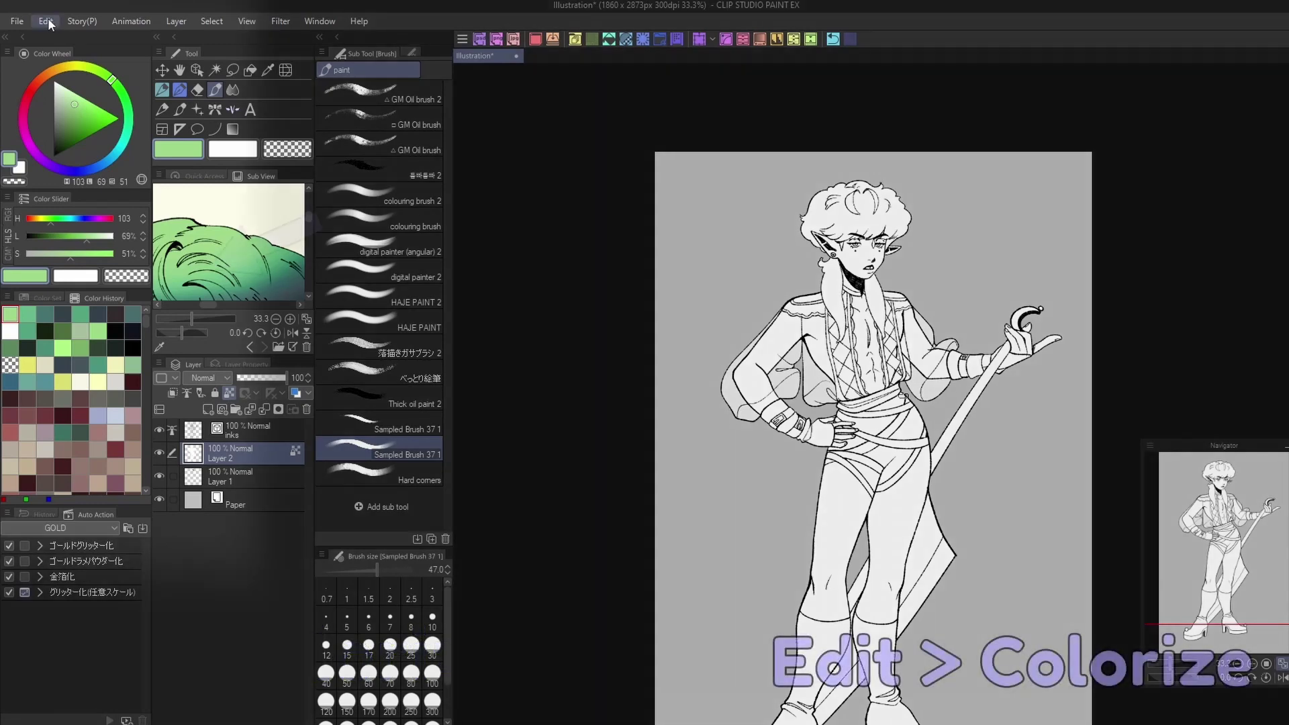
# - Color the inked drawing automatically with Colorize all
pyautogui.click(47, 19)
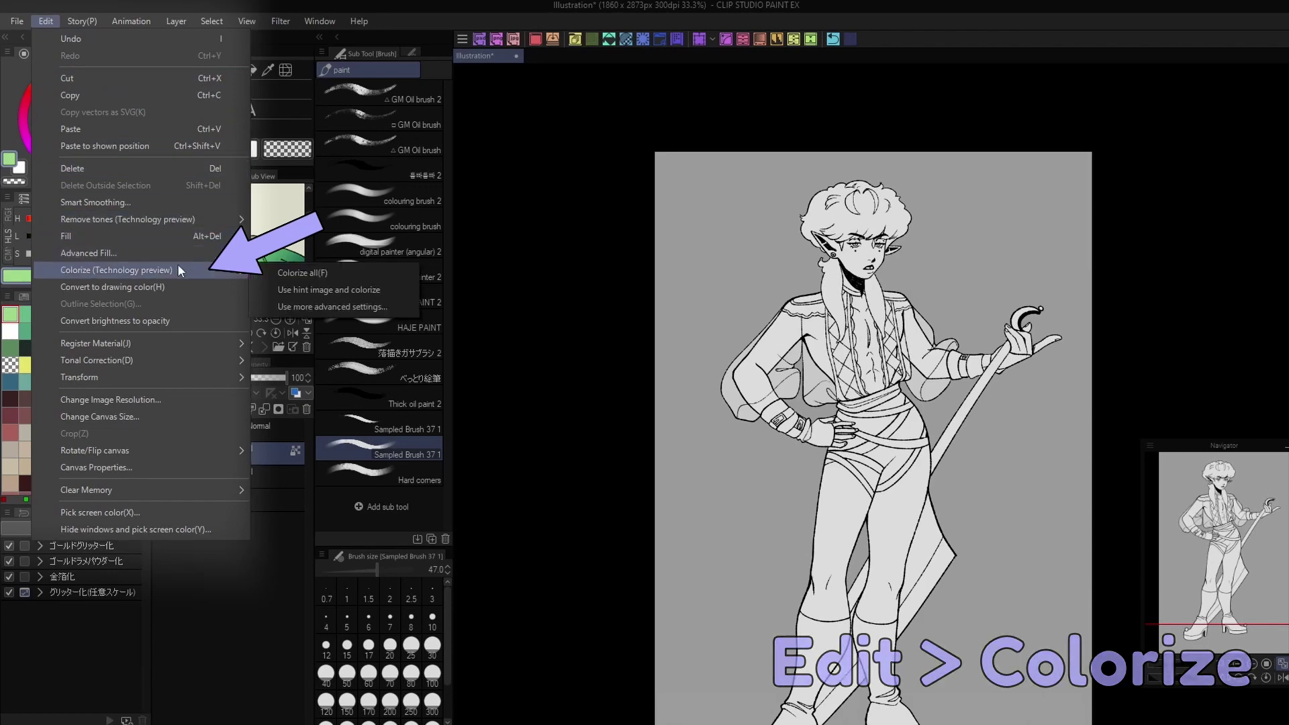
pyautogui.moveTo(178, 268)
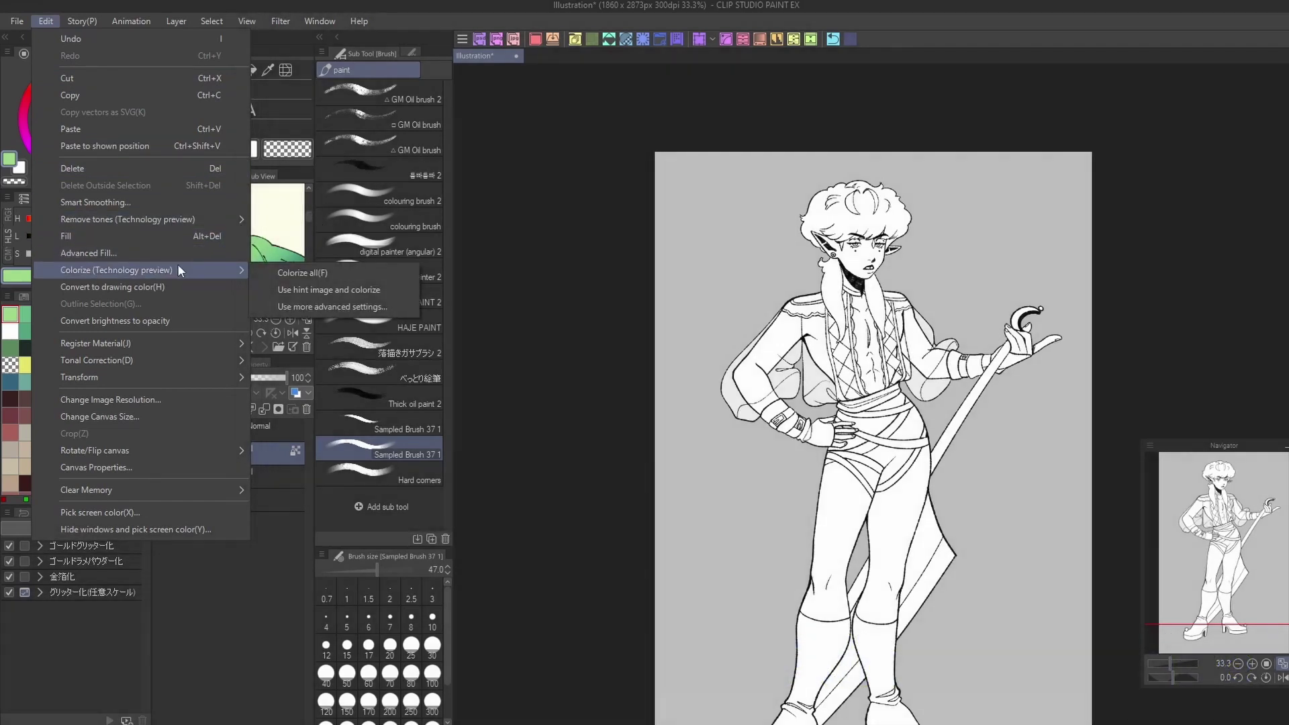
pyautogui.click(904, 396)
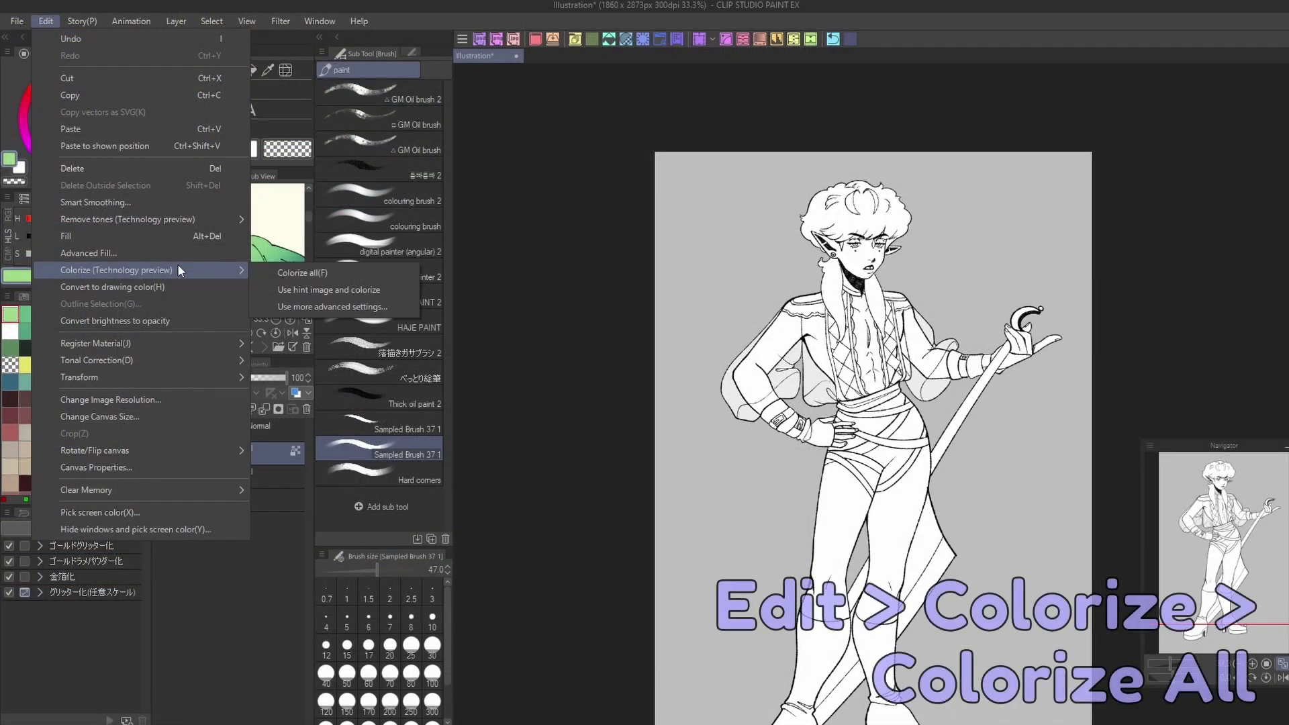
pyautogui.click(368, 273)
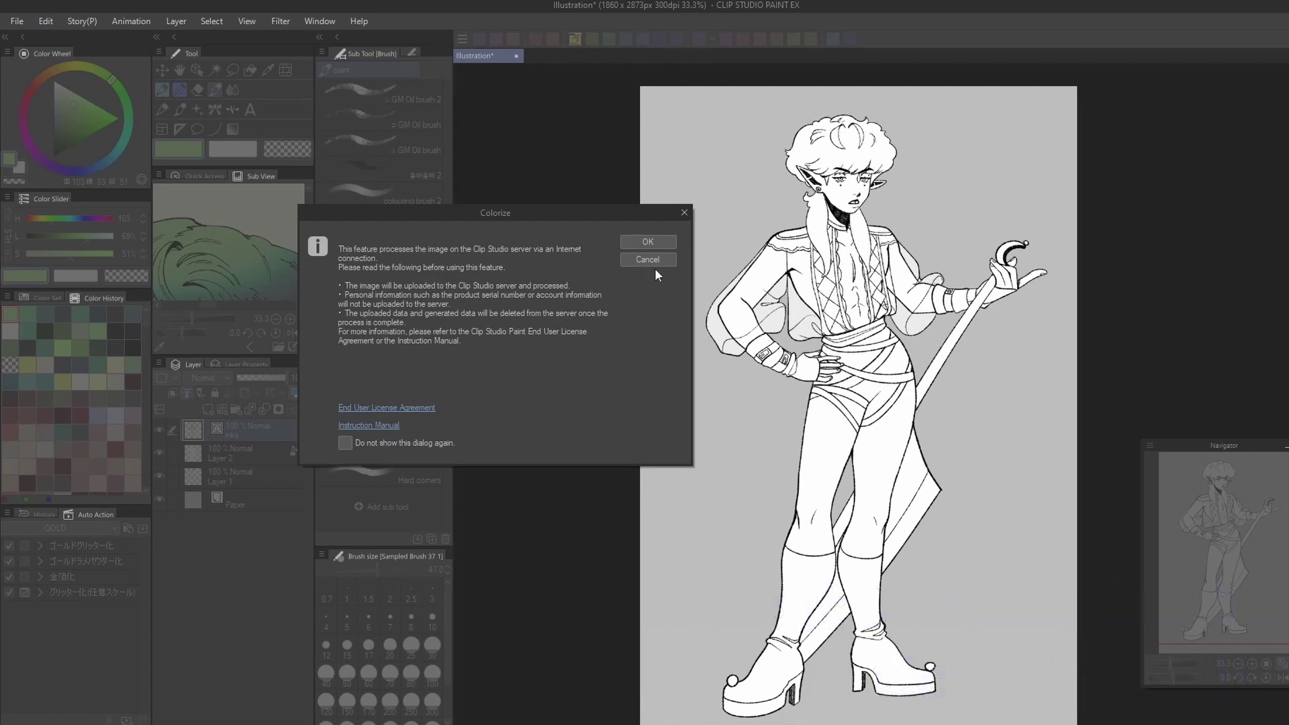
pyautogui.click(647, 242)
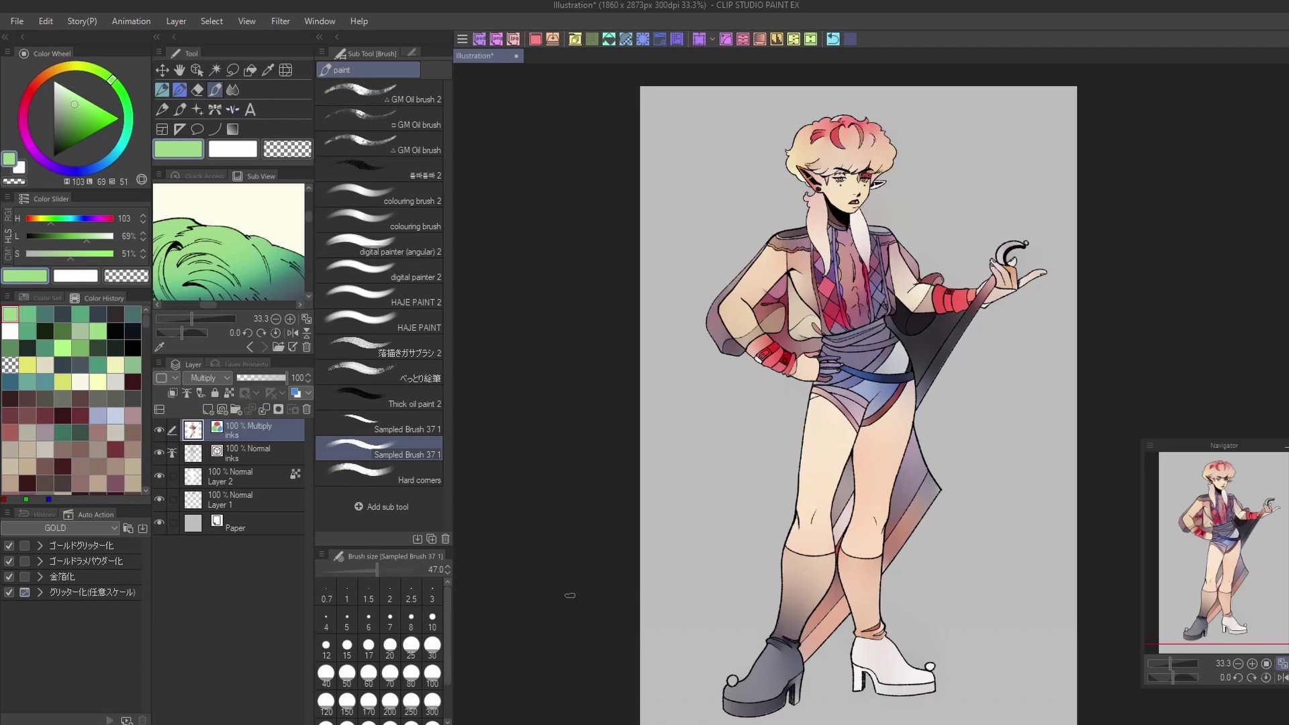
# - Move the generated Multiply color layer below the inks, clip it to Layer 2 and set its opacity to 28%
pyautogui.click(260, 453)
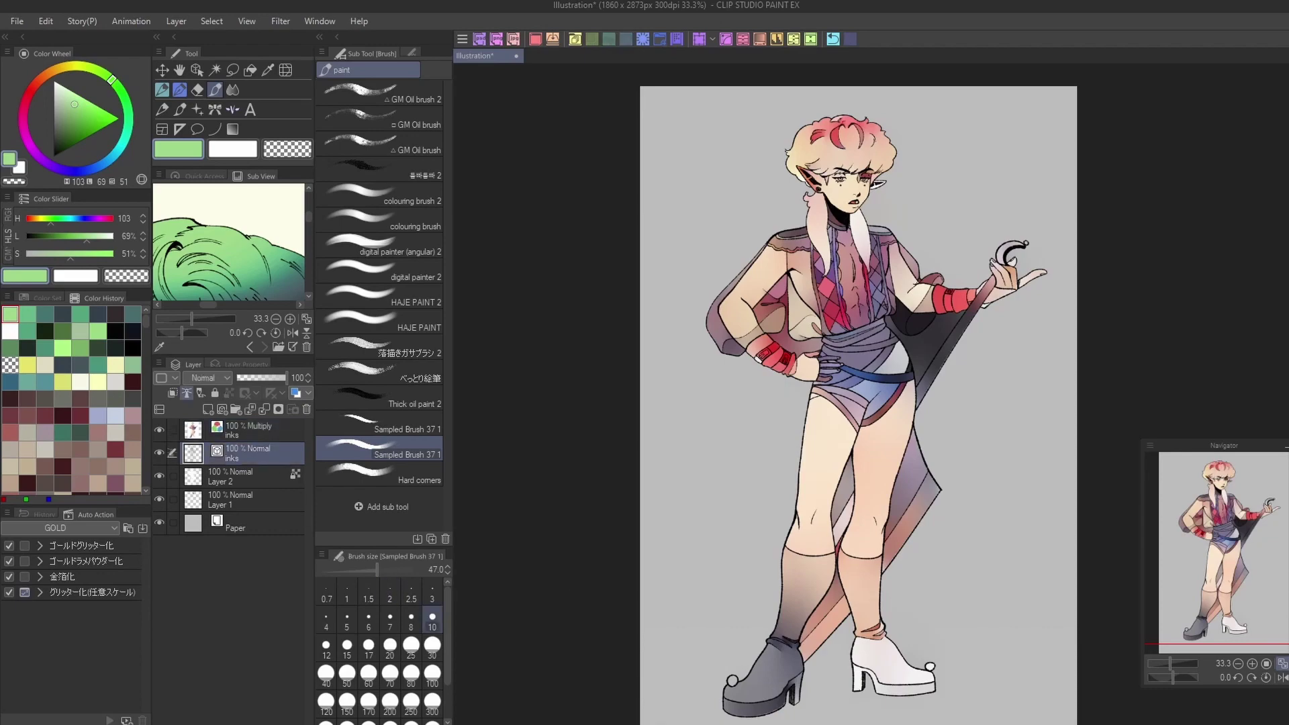
pyautogui.moveTo(587, 666); pyautogui.dragTo(585, 651)
pyautogui.moveTo(261, 430); pyautogui.dragTo(260, 464)
pyautogui.hotkey('ctrl', 'alt', 'g')
pyautogui.click(227, 376)
pyautogui.click(249, 378)
# - Fill the figure's base on Layer 2 with the pale cream skin color sampled from the reference
pyautogui.click(253, 477)
pyautogui.moveTo(308, 217); pyautogui.dragTo(308, 236)
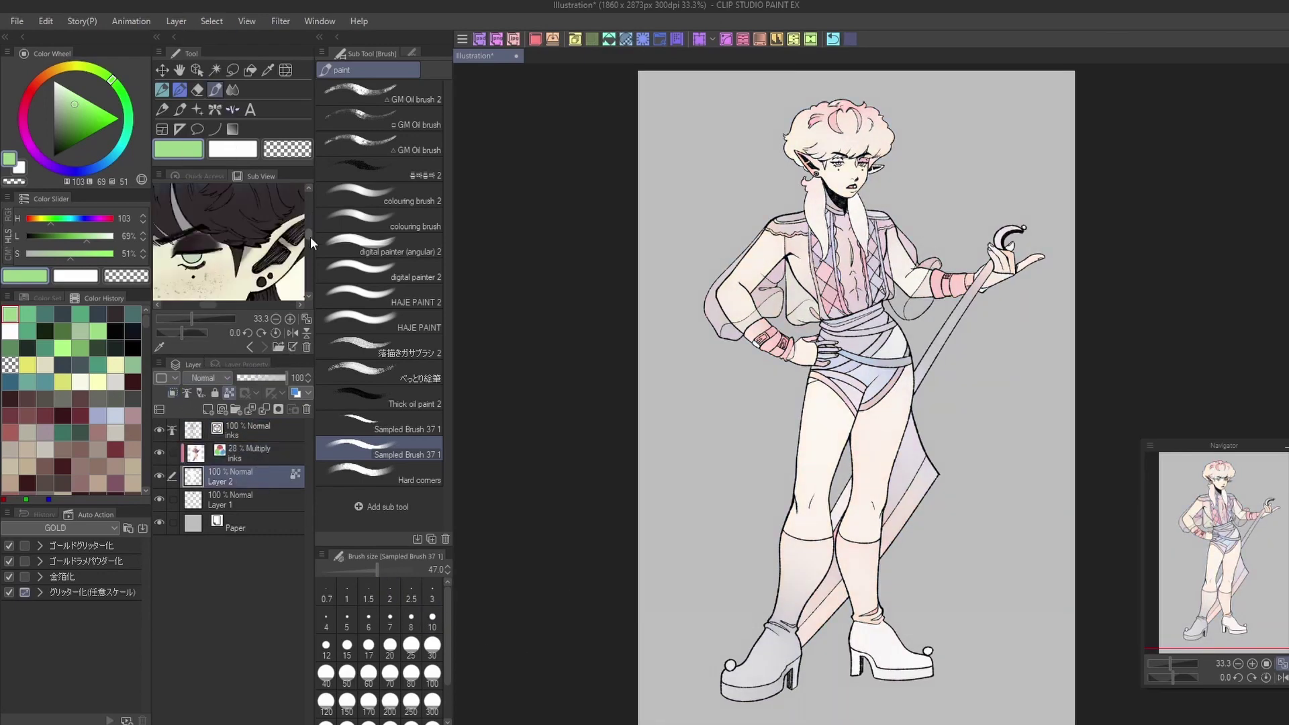
pyautogui.click(234, 250)
pyautogui.click(222, 268)
pyautogui.click(252, 70)
pyautogui.scroll(3, 853, 282)
pyautogui.moveTo(852, 282); pyautogui.dragTo(851, 571)
# - Paint the curly hair dark brown-black on Layer 2 with the loish_oil pastel pen
pyautogui.click(179, 90)
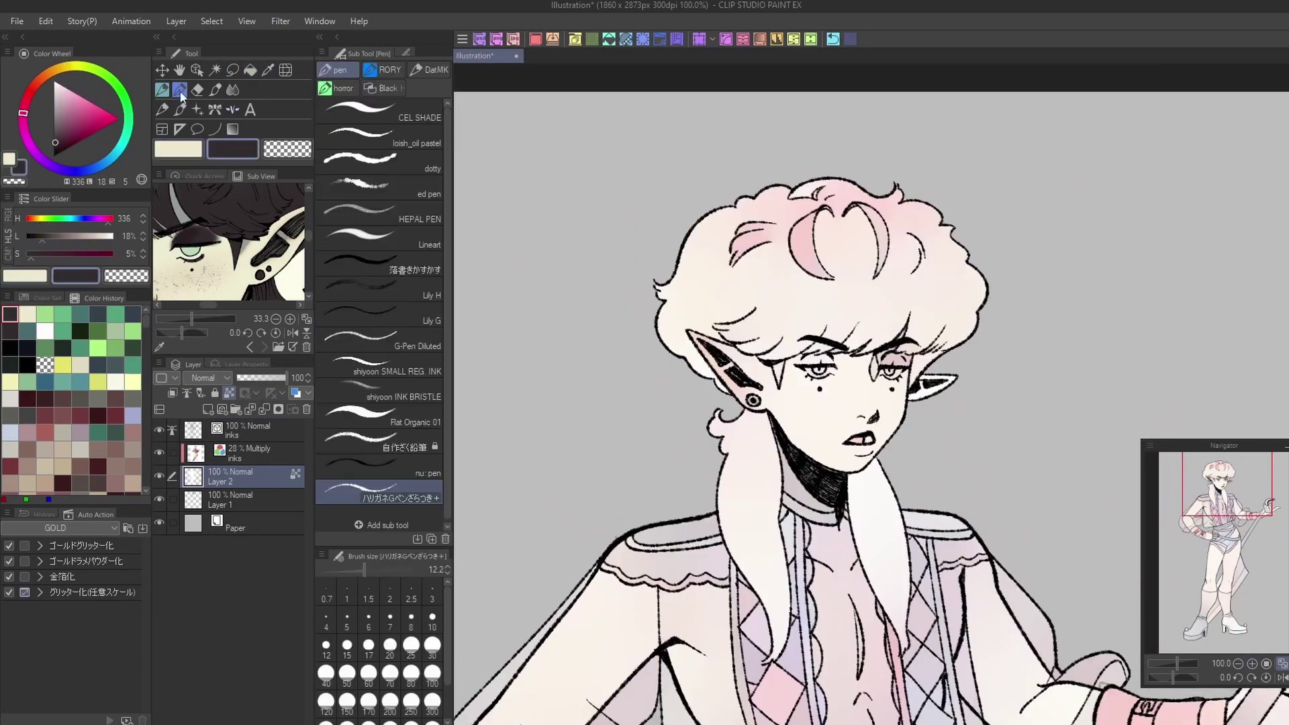
pyautogui.click(380, 137)
pyautogui.moveTo(666, 322)
pyautogui.mouseDown()
pyautogui.moveTo(732, 278)
pyautogui.moveTo(702, 366)
pyautogui.moveTo(698, 331)
pyautogui.moveTo(717, 334)
pyautogui.mouseUp()
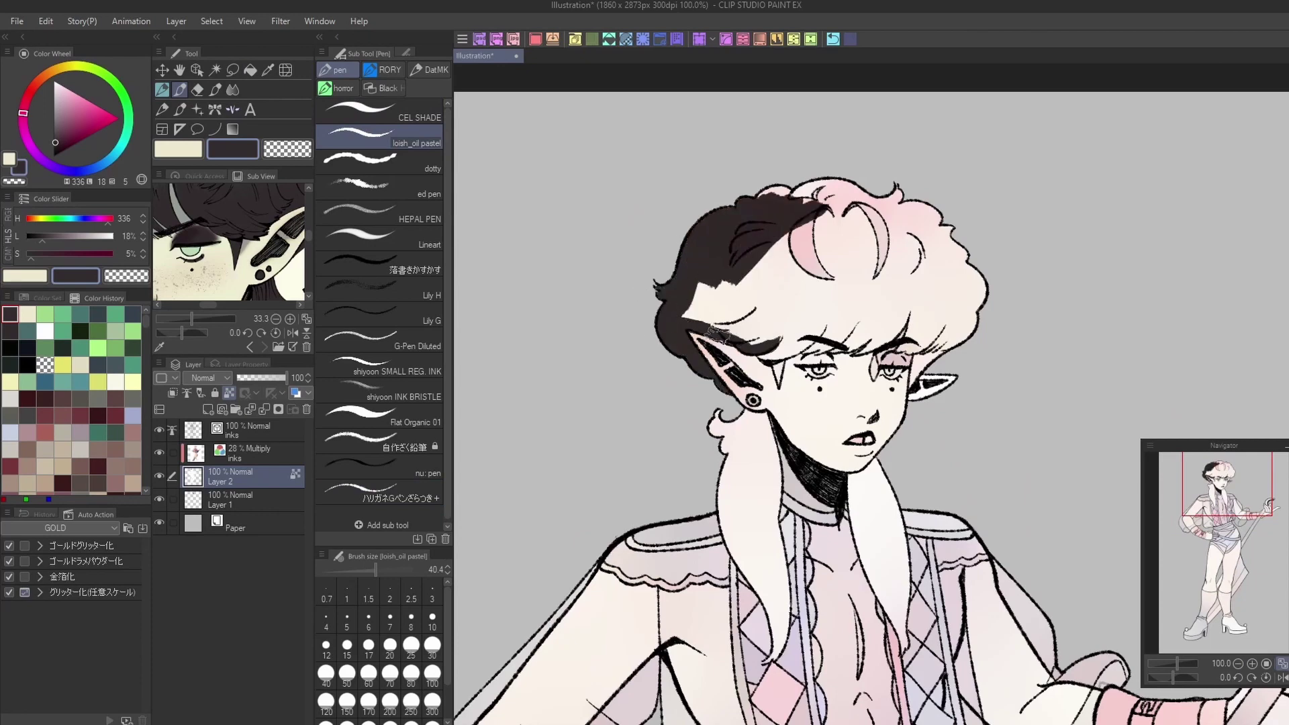
pyautogui.moveTo(775, 370)
pyautogui.mouseDown()
pyautogui.moveTo(842, 336)
pyautogui.moveTo(920, 336)
pyautogui.moveTo(943, 386)
pyautogui.moveTo(977, 296)
pyautogui.mouseUp()
pyautogui.click(258, 454)
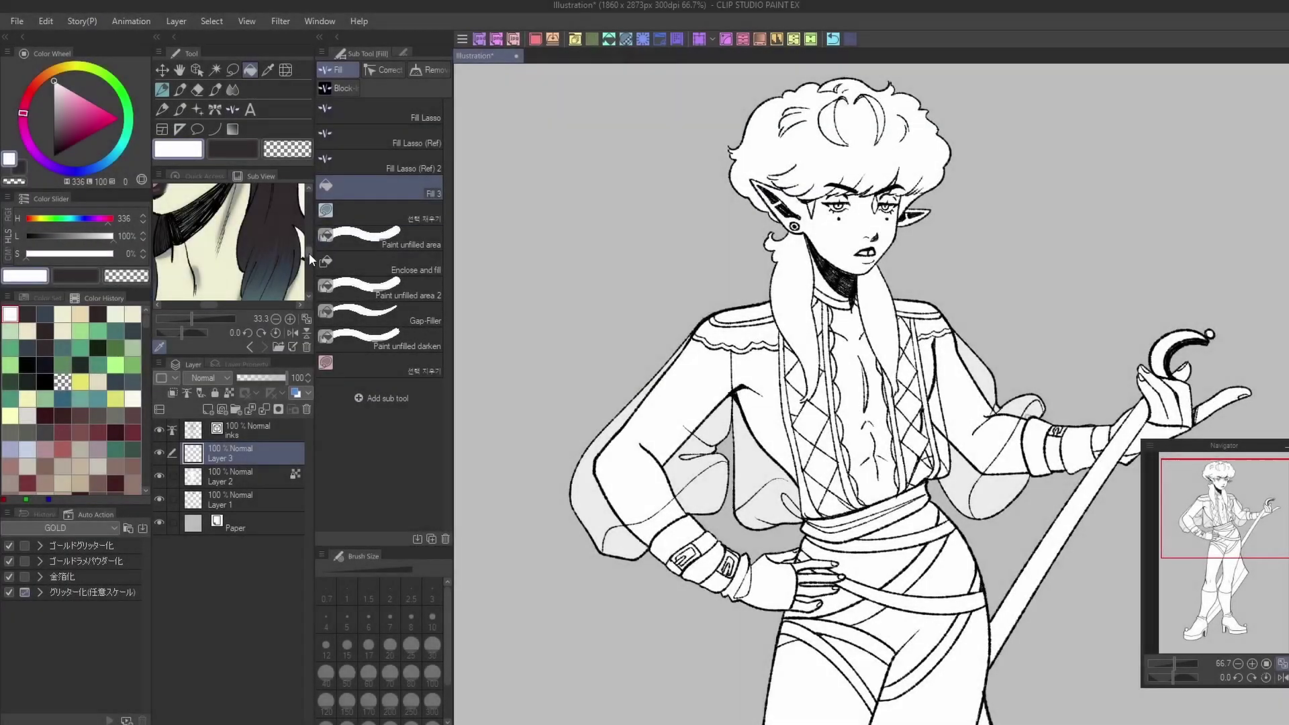
# - Mark dark hint strokes across the curly hair and both hanging locks on Layer 3, using pen size 54.6
pyautogui.moveTo(309, 253); pyautogui.dragTo(309, 230)
pyautogui.click(180, 89)
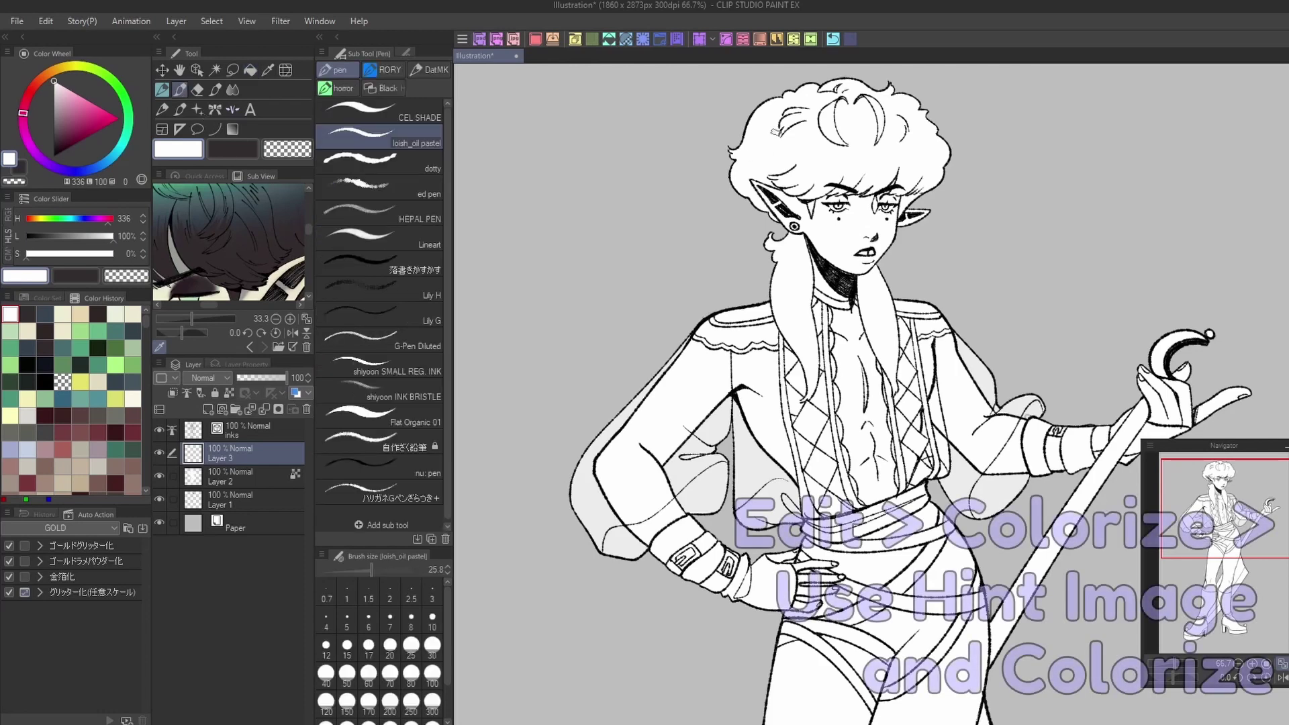
pyautogui.click(239, 153)
pyautogui.click(379, 570)
pyautogui.moveTo(779, 133)
pyautogui.mouseDown()
pyautogui.moveTo(766, 153)
pyautogui.moveTo(925, 143)
pyautogui.mouseUp()
pyautogui.moveTo(791, 271); pyautogui.dragTo(803, 325)
pyautogui.moveTo(874, 292); pyautogui.dragTo(881, 330)
# - Dab the reference's pale skin color onto the face as a color hint
pyautogui.moveTo(308, 229); pyautogui.dragTo(308, 237)
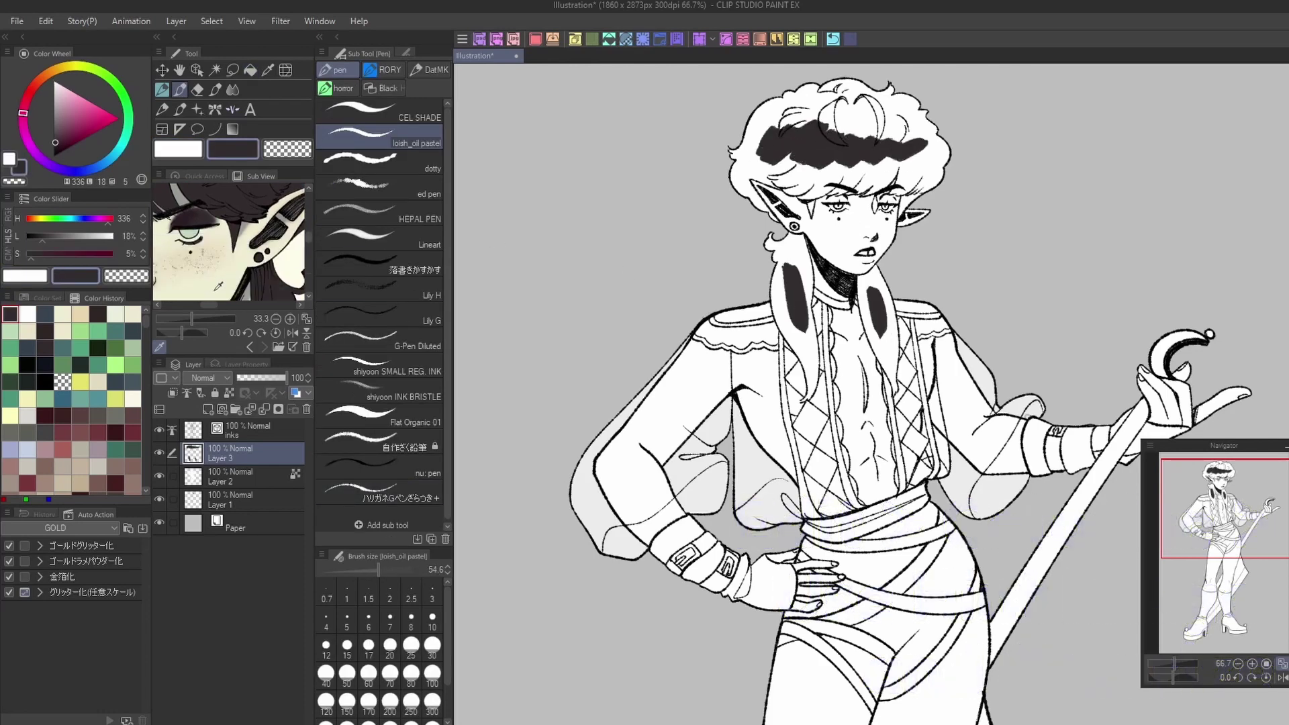
pyautogui.click(216, 285)
pyautogui.moveTo(847, 217)
pyautogui.mouseDown()
pyautogui.moveTo(836, 232)
pyautogui.moveTo(869, 222)
pyautogui.mouseUp()
pyautogui.moveTo(787, 213); pyautogui.dragTo(811, 201)
# - Add dark hint strokes to the jacket's shoulders, sleeves and front
pyautogui.keyDown('alt'); pyautogui.click(791, 277); pyautogui.keyUp('alt')
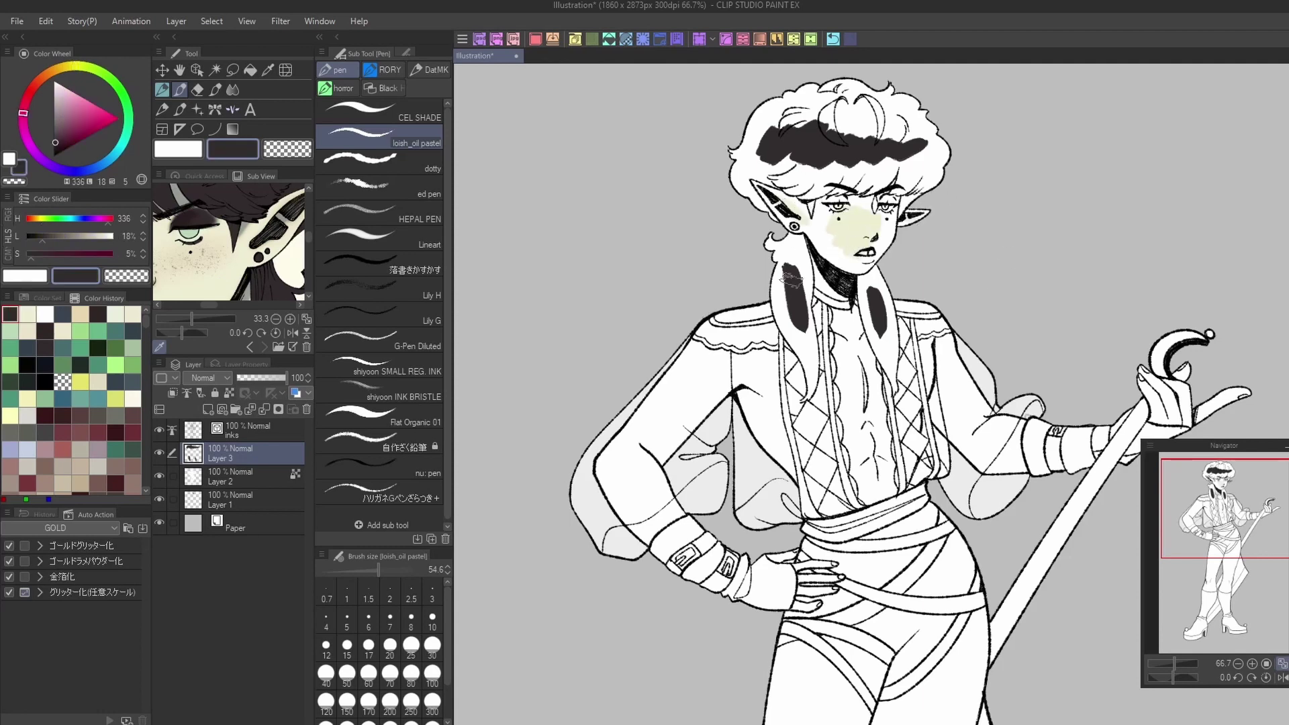
pyautogui.moveTo(749, 316); pyautogui.dragTo(728, 330)
pyautogui.moveTo(675, 380); pyautogui.dragTo(663, 496)
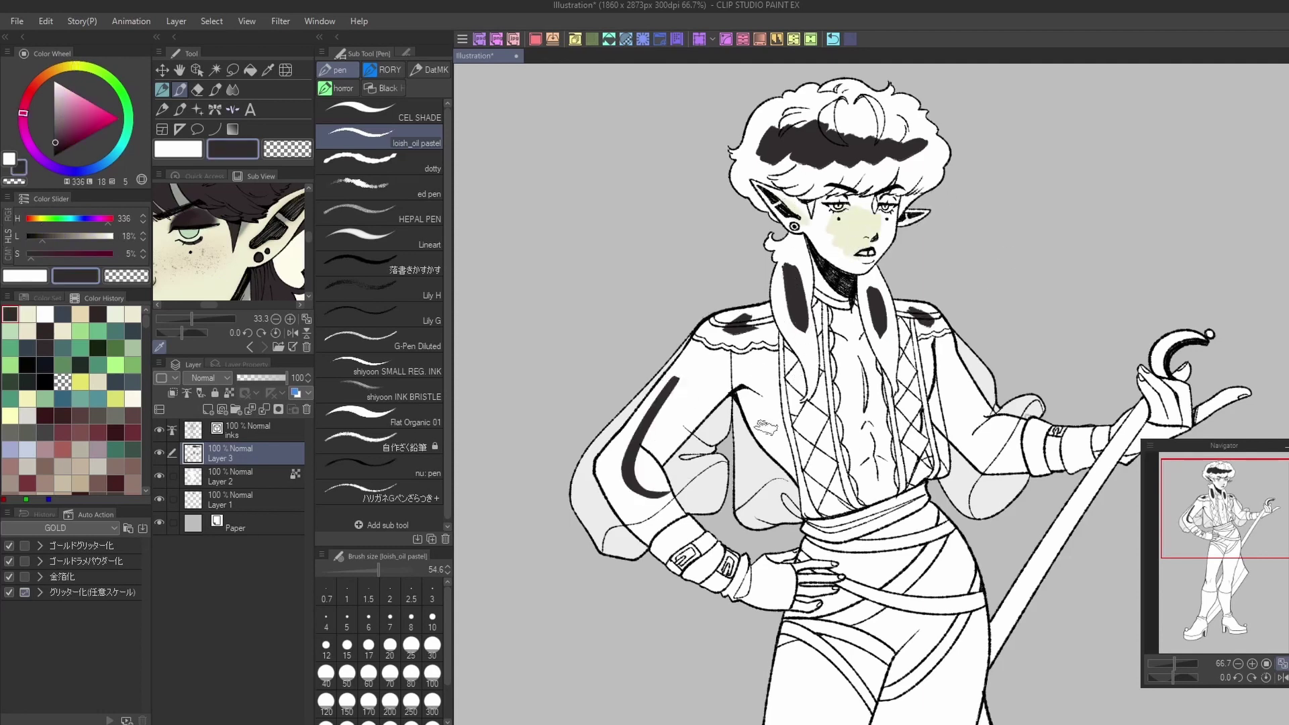
pyautogui.moveTo(779, 392); pyautogui.dragTo(758, 480)
pyautogui.moveTo(960, 379)
pyautogui.mouseDown()
pyautogui.moveTo(1004, 473)
pyautogui.moveTo(930, 439)
pyautogui.mouseUp()
pyautogui.moveTo(820, 381); pyautogui.dragTo(802, 473)
# - Add dark hint strokes over the hips and down both legs
pyautogui.moveTo(877, 528); pyautogui.dragTo(967, 601)
pyautogui.moveTo(893, 625)
pyautogui.mouseDown()
pyautogui.moveTo(936, 423)
pyautogui.moveTo(1018, 249)
pyautogui.mouseUp()
pyautogui.moveTo(950, 358); pyautogui.dragTo(925, 530)
pyautogui.moveTo(1053, 368); pyautogui.dragTo(991, 682)
pyautogui.moveTo(918, 563); pyautogui.dragTo(912, 701)
pyautogui.moveTo(781, 566); pyautogui.dragTo(687, 412)
# - Mark the staff's blade and shaft with light green hint strokes sampled from the reference's eye
pyautogui.click(200, 231)
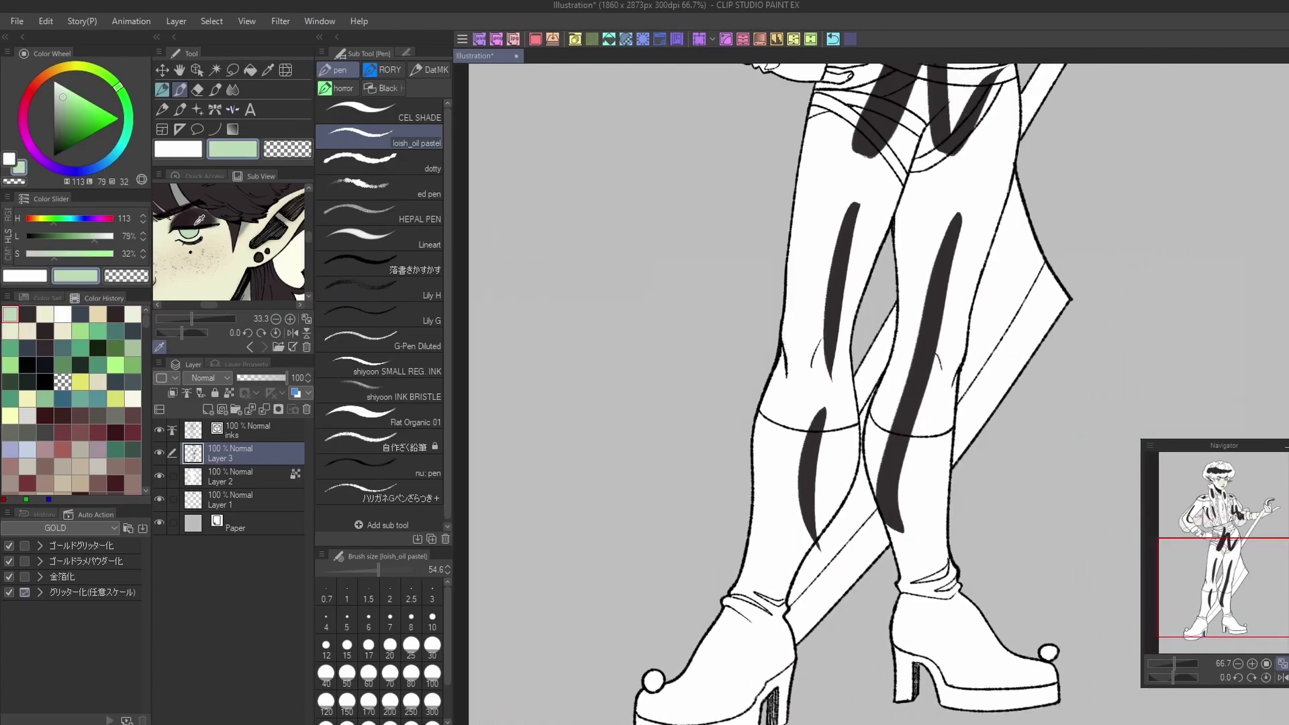
pyautogui.moveTo(1018, 261); pyautogui.dragTo(1007, 356)
pyautogui.moveTo(880, 366); pyautogui.dragTo(866, 409)
pyautogui.moveTo(870, 537); pyautogui.dragTo(836, 574)
pyautogui.moveTo(1224, 569); pyautogui.dragTo(1241, 490)
pyautogui.moveTo(970, 557); pyautogui.dragTo(1024, 474)
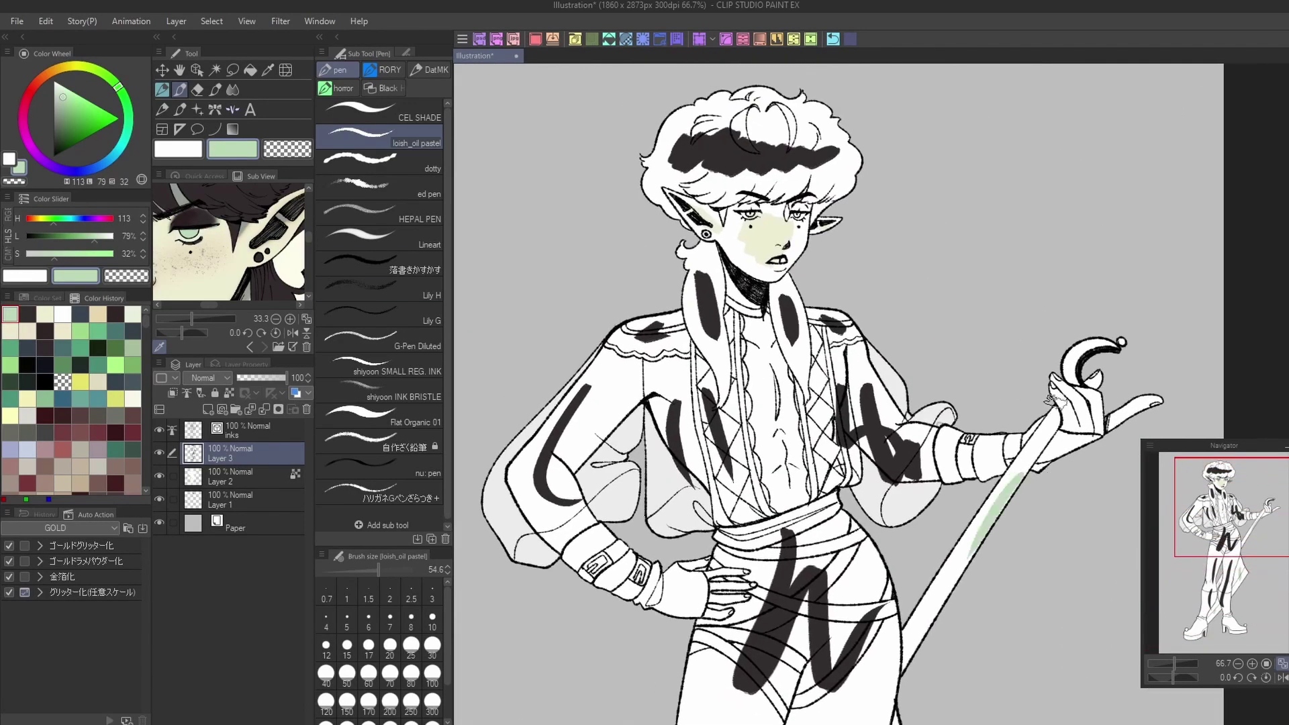
# - Add teal and light green hint strokes to the crown of the hair, sampling both colors from the reference hair
pyautogui.moveTo(308, 237); pyautogui.dragTo(309, 224)
pyautogui.click(289, 220)
pyautogui.moveTo(738, 128); pyautogui.dragTo(787, 124)
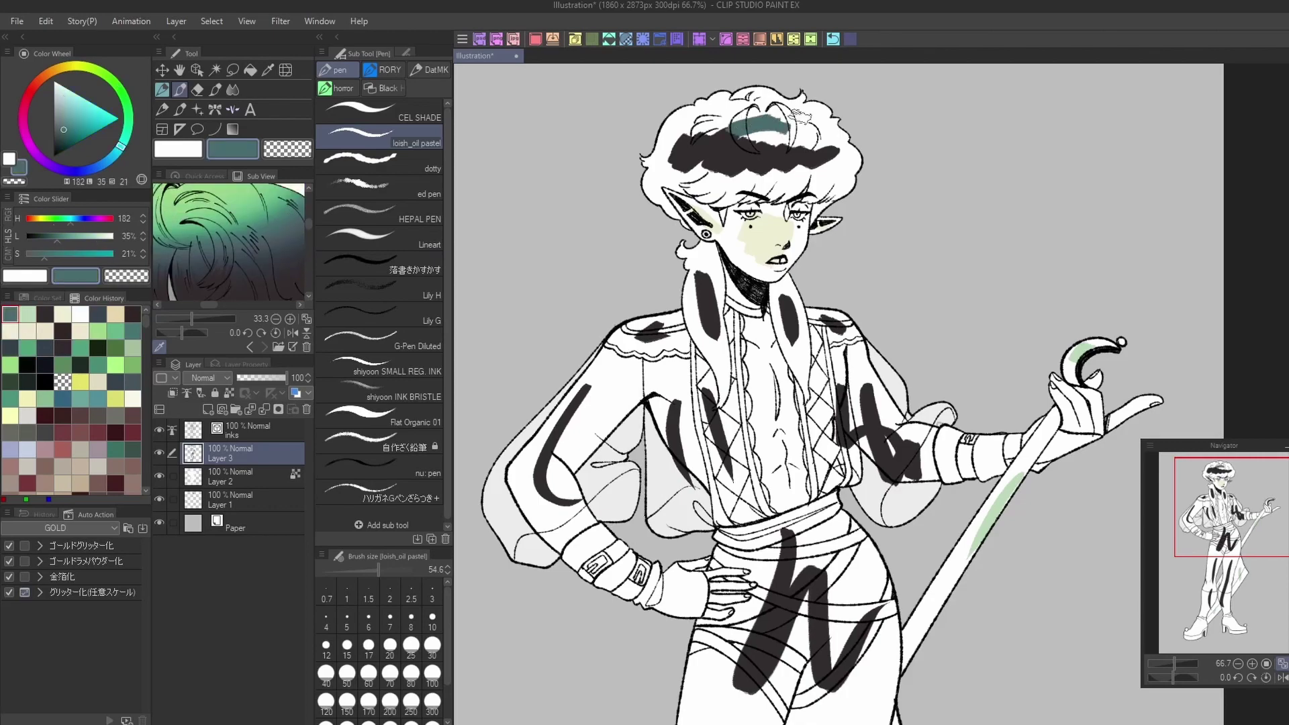
pyautogui.click(221, 190)
pyautogui.moveTo(732, 107); pyautogui.dragTo(772, 101)
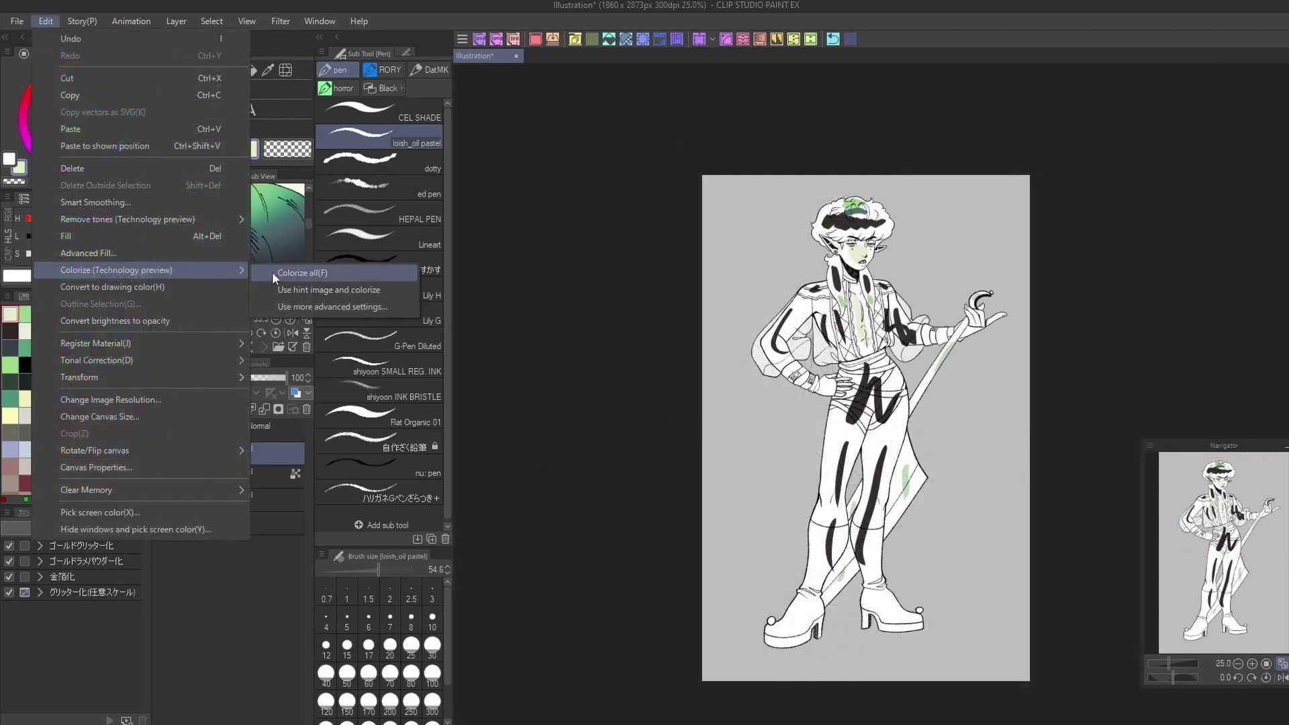
# - Colorize the line art from the painted hints with Use hint image and colorize
pyautogui.click(331, 290)
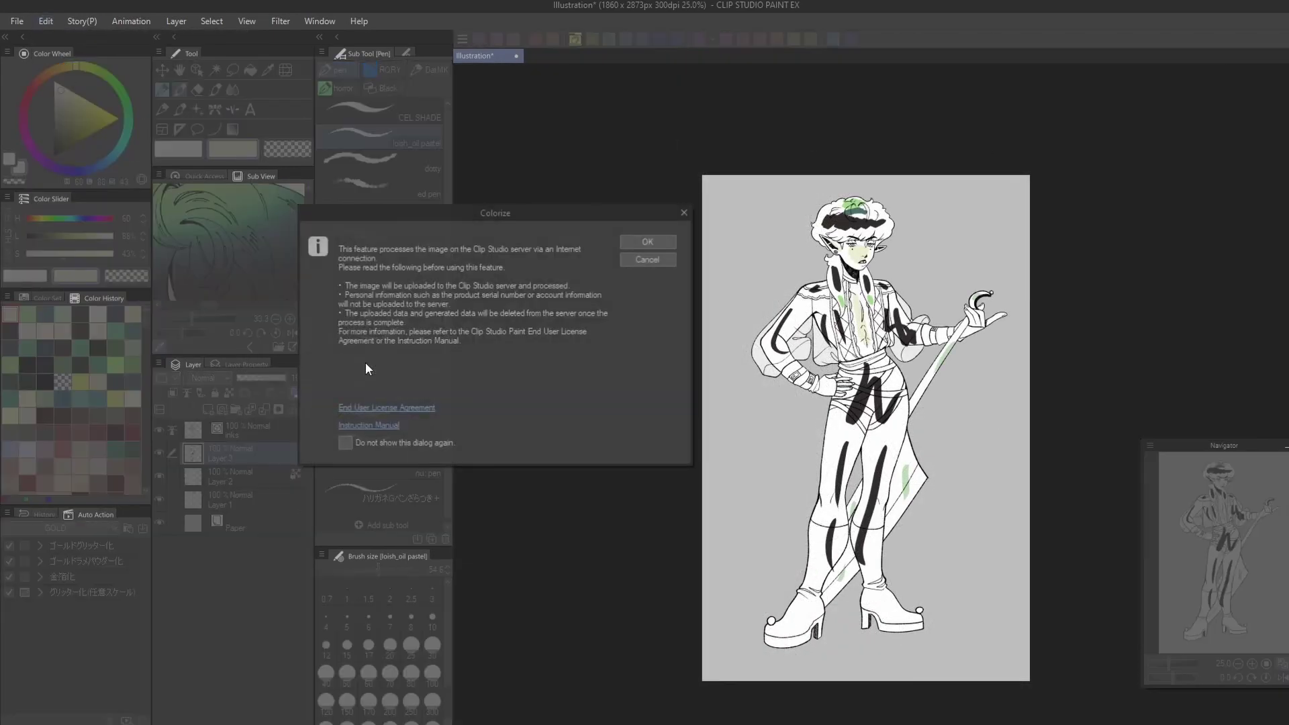
pyautogui.click(648, 242)
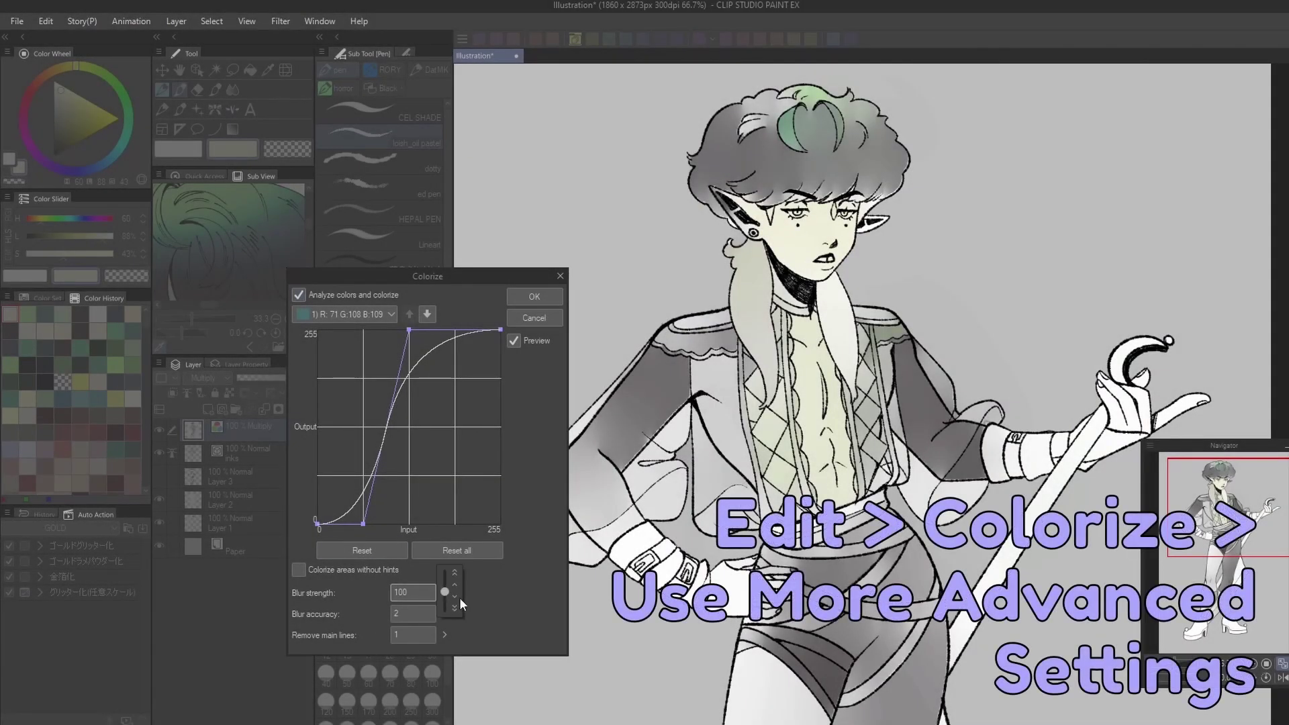
# - Set the Colorize blur strength to 73, blur accuracy to 4 and Remove main lines to 3
pyautogui.click(445, 592)
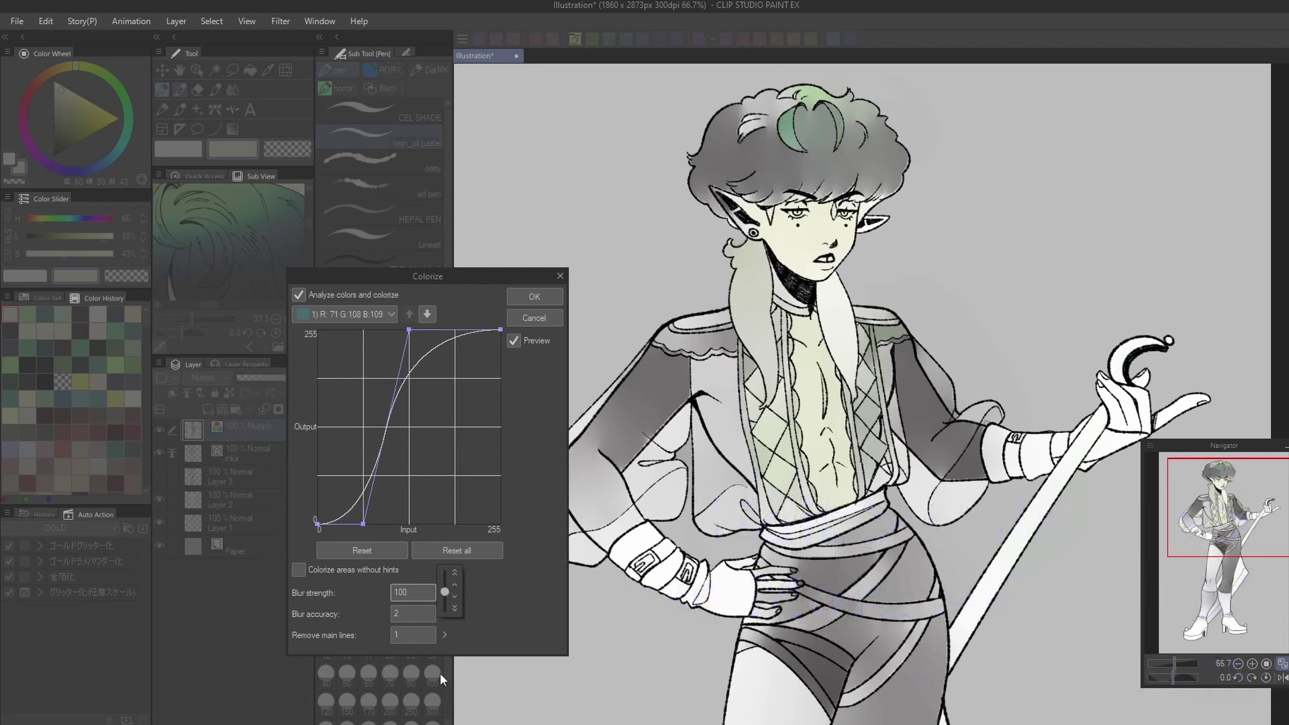
pyautogui.moveTo(444, 592); pyautogui.dragTo(444, 597)
pyautogui.click(430, 622)
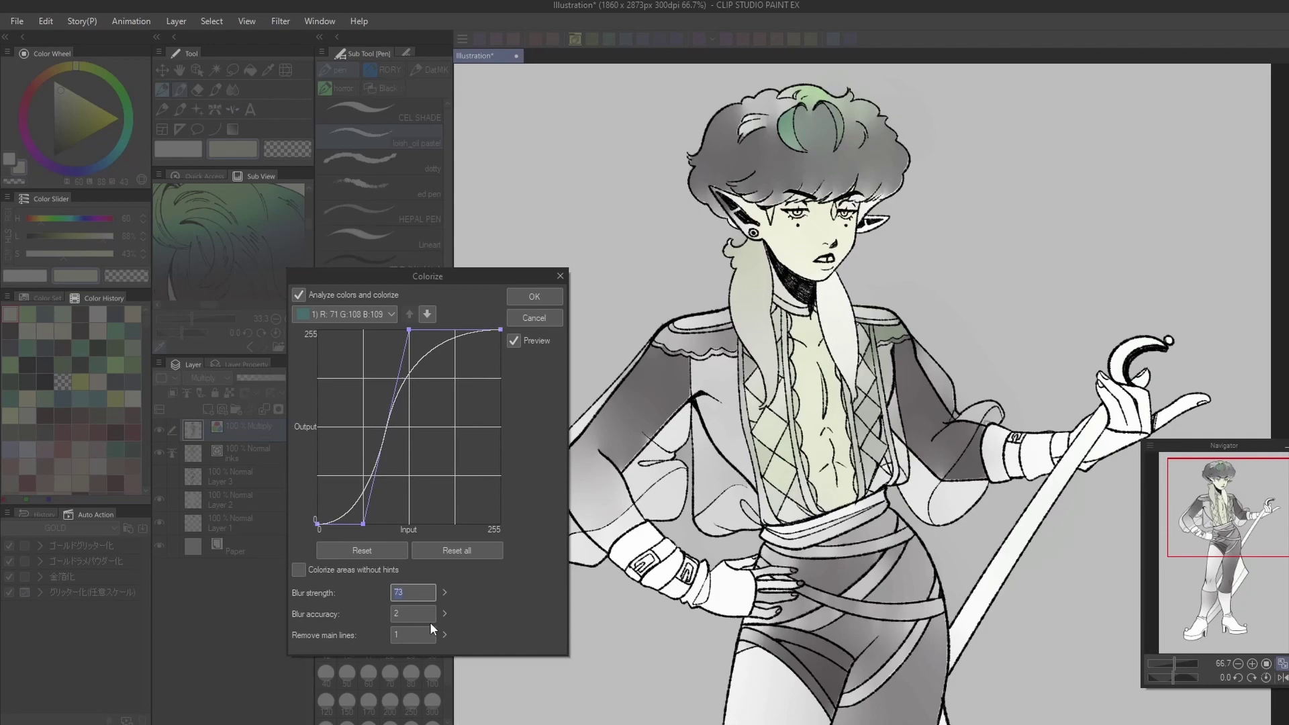
pyautogui.click(445, 613)
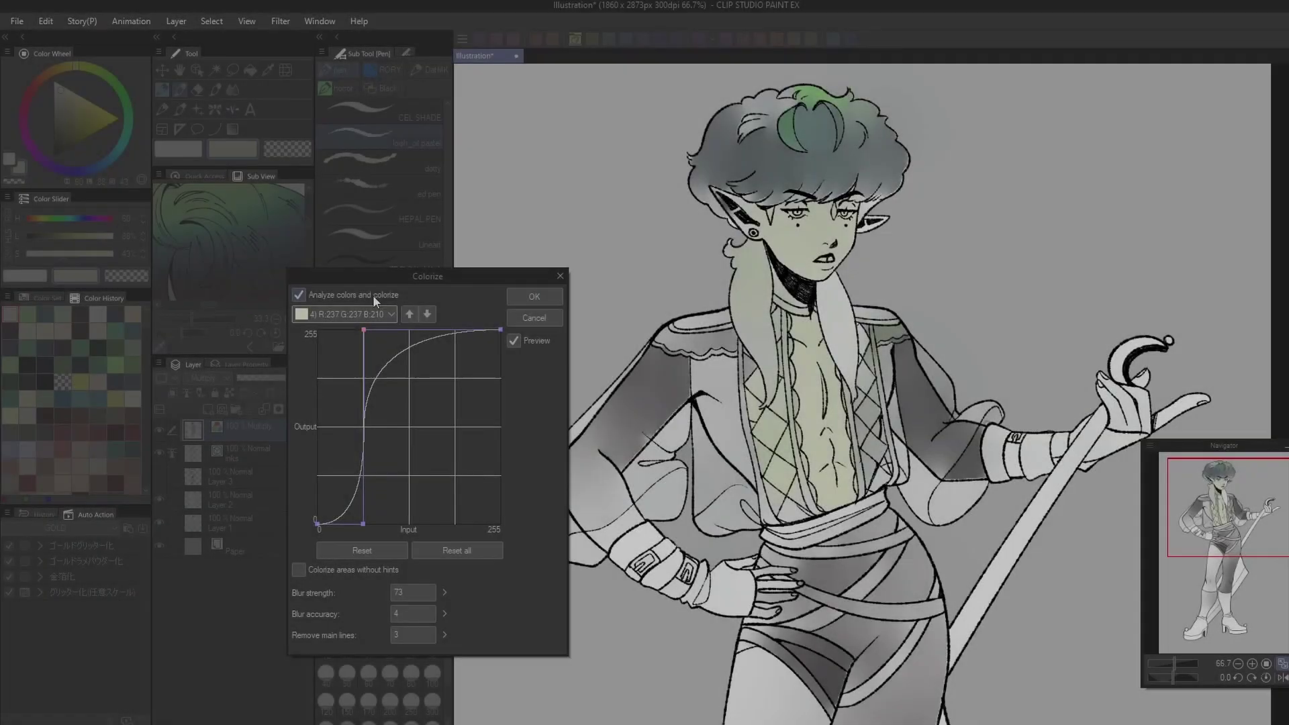
# - Reshape the tone curve of the fifth hint color (R:49 G:44 B:46) to darken the hair and clothing, lowering its end point
pyautogui.click(362, 314)
pyautogui.click(343, 393)
pyautogui.moveTo(388, 458); pyautogui.dragTo(251, 441)
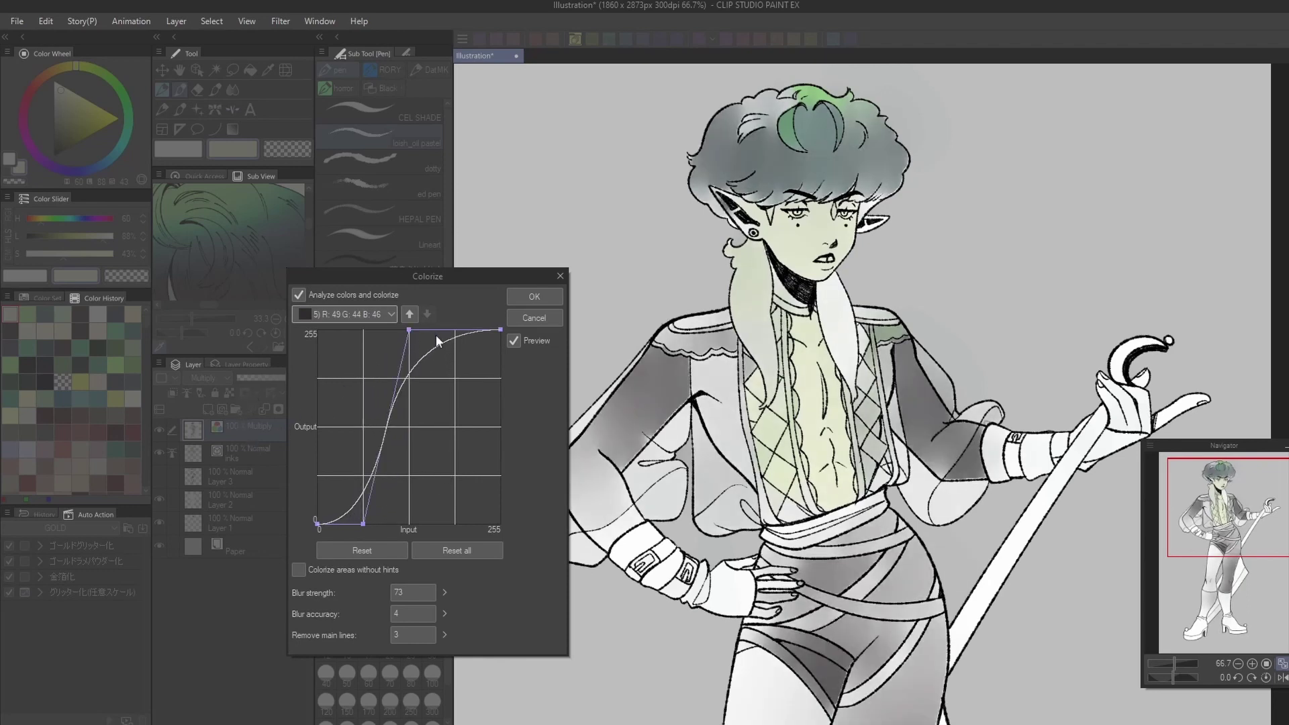
pyautogui.moveTo(436, 341); pyautogui.dragTo(261, 300)
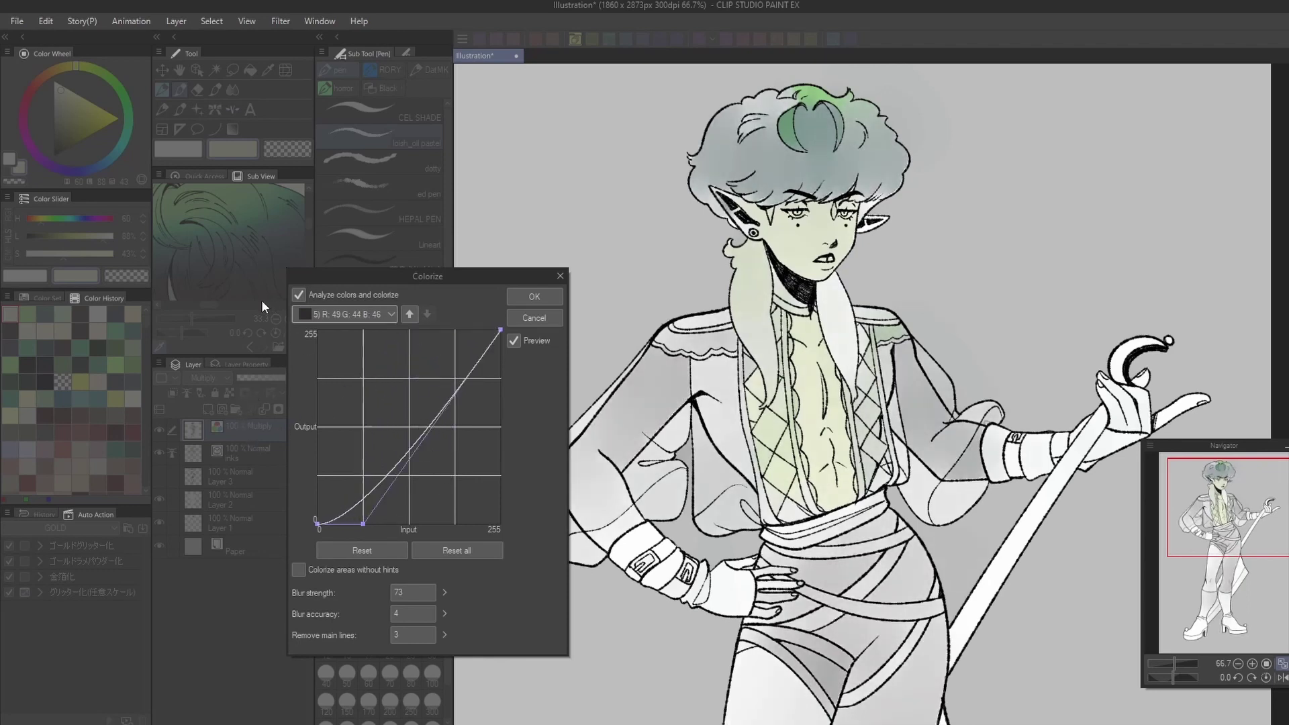
pyautogui.moveTo(453, 399); pyautogui.dragTo(346, 340)
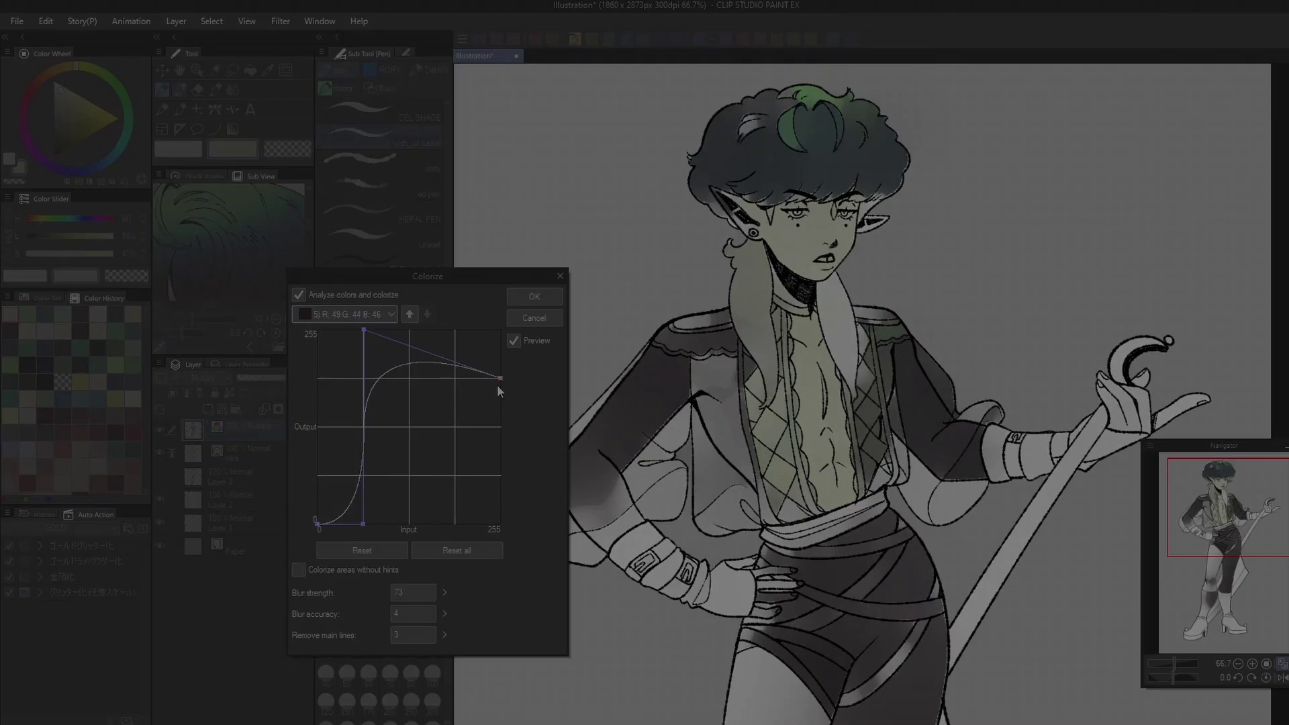